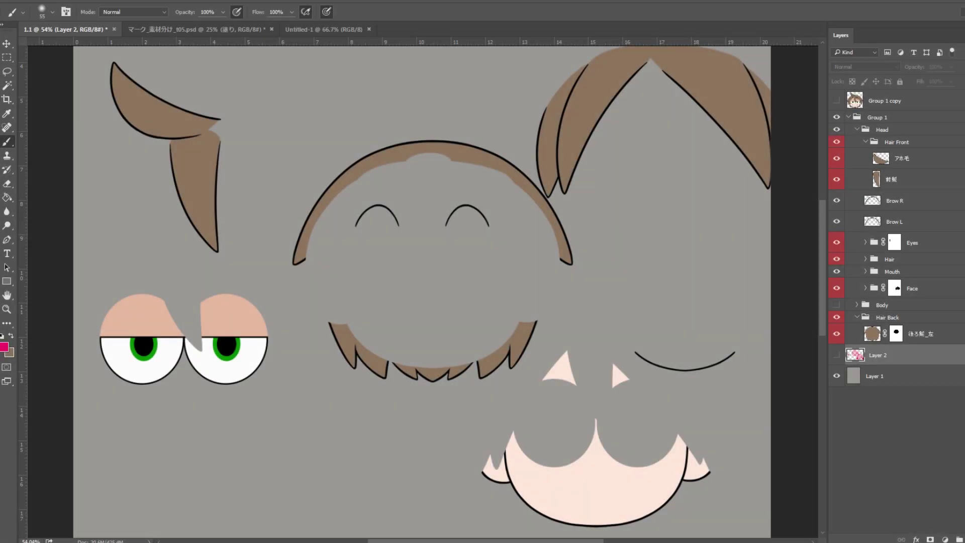
{"action": "key", "text": "ctrl+comma"}
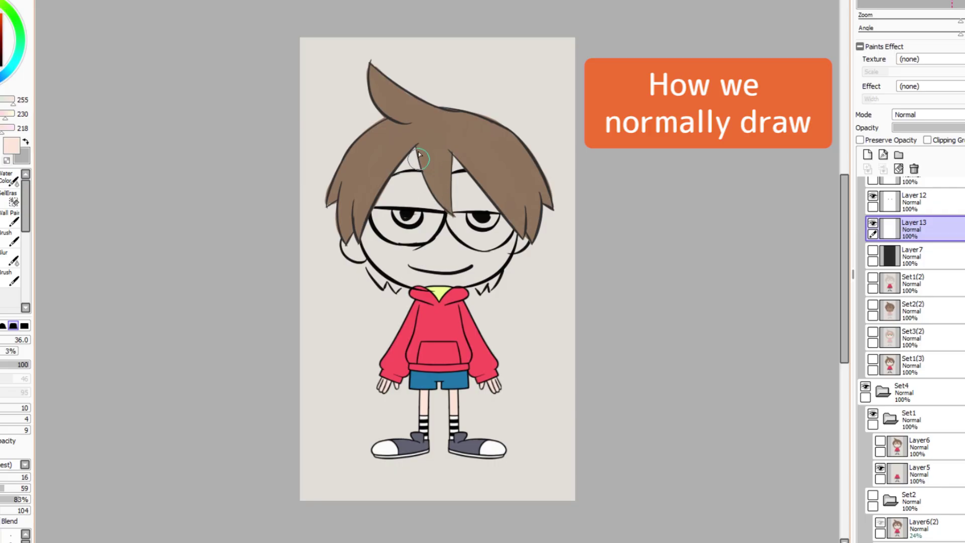
Switch to the character drawing in PaintTool SAI and paint the face skin and the eyes on Layer13.
{"action": "mouse_move", "coordinate": [402, 156]}
{"action": "left_mouse_down"}
{"action": "mouse_move", "coordinate": [397, 231]}
{"action": "mouse_move", "coordinate": [453, 281]}
{"action": "mouse_move", "coordinate": [460, 173]}
{"action": "left_mouse_up"}
{"action": "left_click_drag", "start_coordinate": [483, 256], "coordinate": [502, 277]}
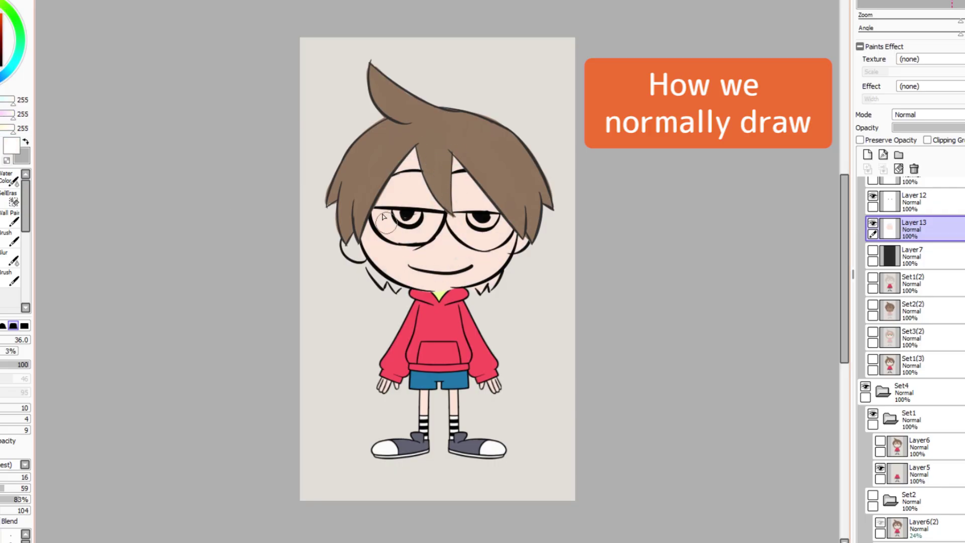
{"action": "mouse_move", "coordinate": [376, 216]}
{"action": "left_mouse_down"}
{"action": "mouse_move", "coordinate": [428, 218]}
{"action": "mouse_move", "coordinate": [418, 231]}
{"action": "mouse_move", "coordinate": [486, 230]}
{"action": "left_mouse_up"}
{"action": "left_click", "coordinate": [19, 28]}
{"action": "left_click_drag", "start_coordinate": [397, 216], "coordinate": [424, 219]}
{"action": "left_click_drag", "start_coordinate": [468, 216], "coordinate": [482, 224]}
Paint the ear with the sampled skin tone and the lower hair tufts with the sampled brown.
{"action": "left_click", "coordinate": [397, 246], "text": "alt"}
{"action": "left_click_drag", "start_coordinate": [347, 239], "coordinate": [396, 289]}
{"action": "left_click", "coordinate": [382, 150], "text": "alt"}
{"action": "left_click_drag", "start_coordinate": [472, 279], "coordinate": [499, 296]}
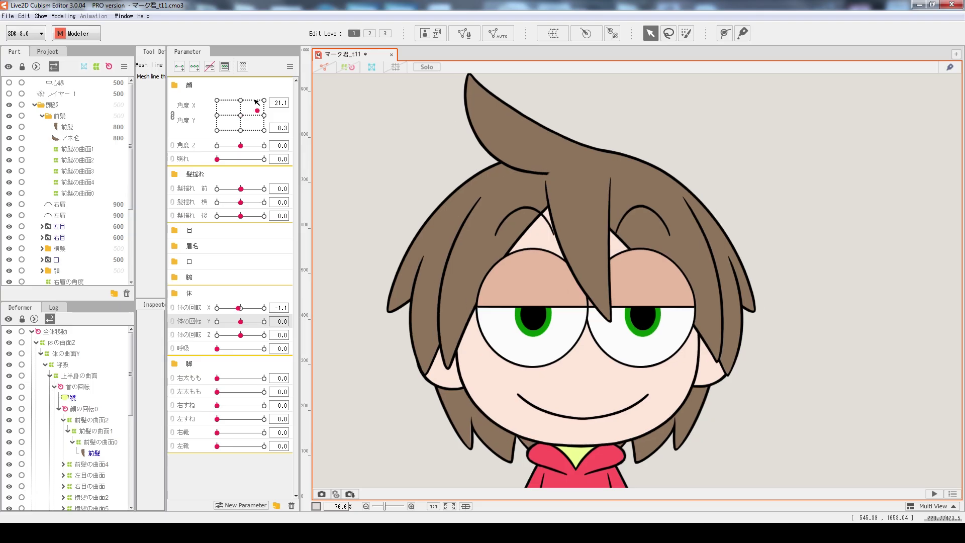
Switch to Live2D Cubism Editor and preview the model's head angle X/Y and front hair sway parameters.
{"action": "mouse_move", "coordinate": [236, 108]}
{"action": "left_mouse_down"}
{"action": "mouse_move", "coordinate": [246, 113]}
{"action": "mouse_move", "coordinate": [251, 103]}
{"action": "mouse_move", "coordinate": [241, 97]}
{"action": "mouse_move", "coordinate": [240, 115]}
{"action": "left_mouse_up"}
{"action": "mouse_move", "coordinate": [247, 148]}
{"action": "left_mouse_down"}
{"action": "mouse_move", "coordinate": [230, 154]}
{"action": "mouse_move", "coordinate": [239, 164]}
{"action": "left_mouse_up"}
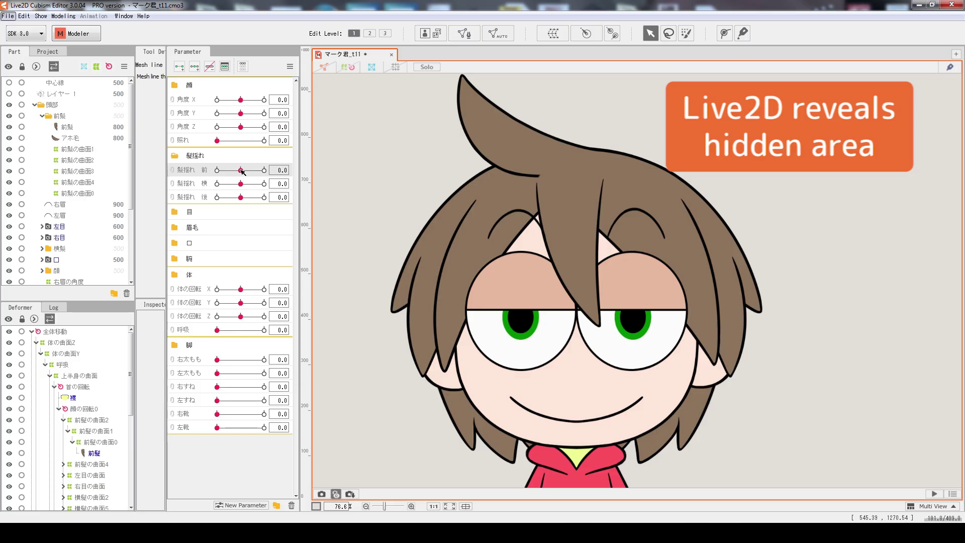
{"action": "left_click_drag", "start_coordinate": [242, 172], "coordinate": [216, 171]}
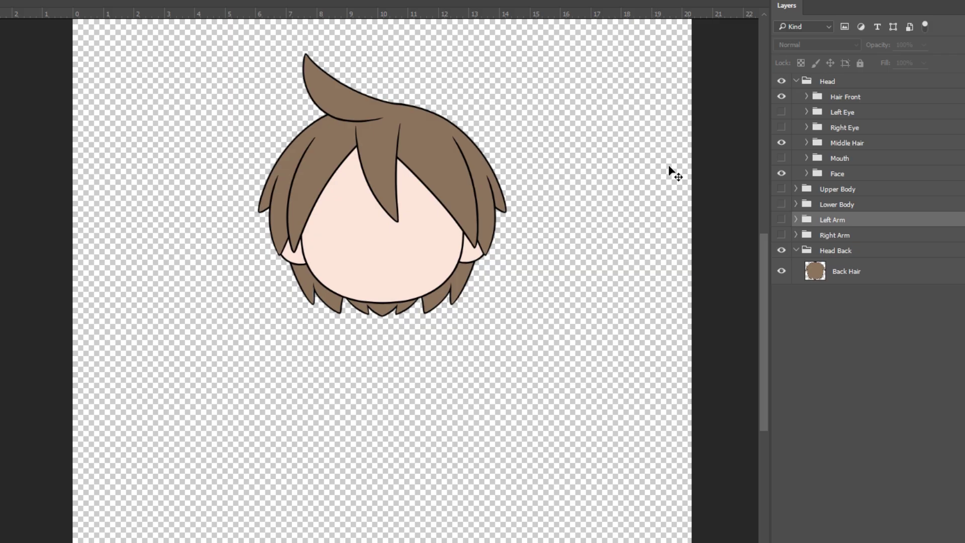
Switch to Photoshop, hide the Face group and spread the Hair Front, Middle Hair and Head Back groups apart on the canvas.
{"action": "left_click", "coordinate": [780, 174]}
{"action": "left_click", "coordinate": [862, 100]}
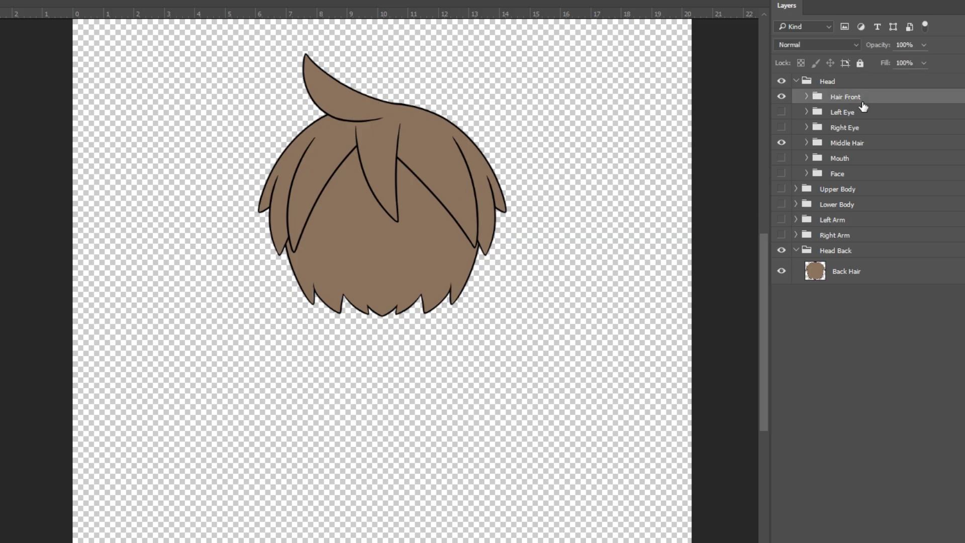
{"action": "left_click_drag", "start_coordinate": [368, 107], "coordinate": [188, 117]}
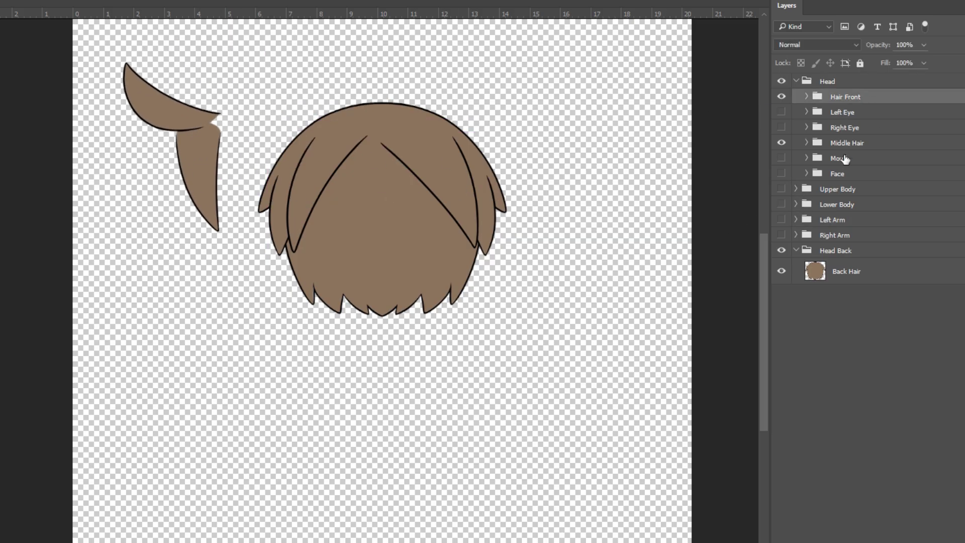
{"action": "left_click", "coordinate": [849, 144]}
{"action": "left_click_drag", "start_coordinate": [365, 162], "coordinate": [487, 161]}
{"action": "left_click", "coordinate": [844, 250]}
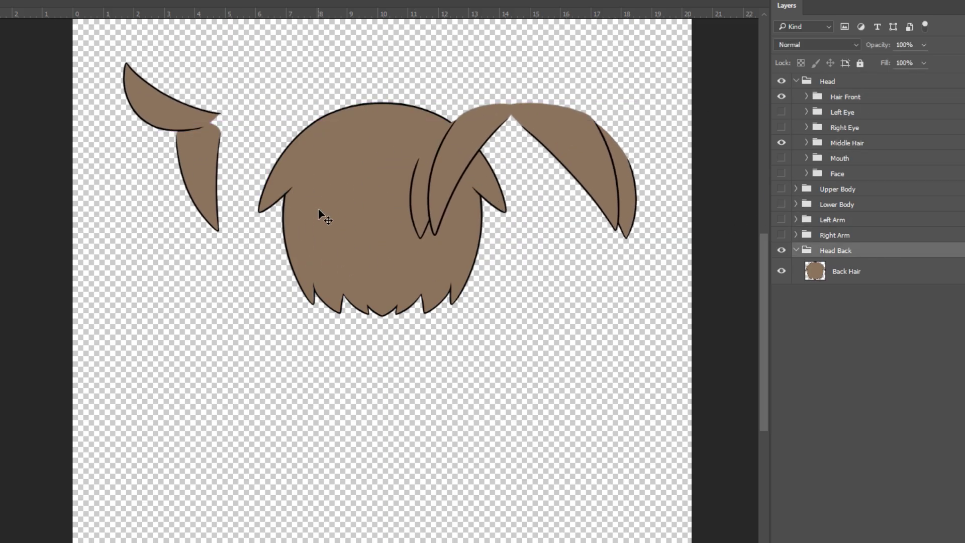
{"action": "left_click_drag", "start_coordinate": [319, 214], "coordinate": [330, 436]}
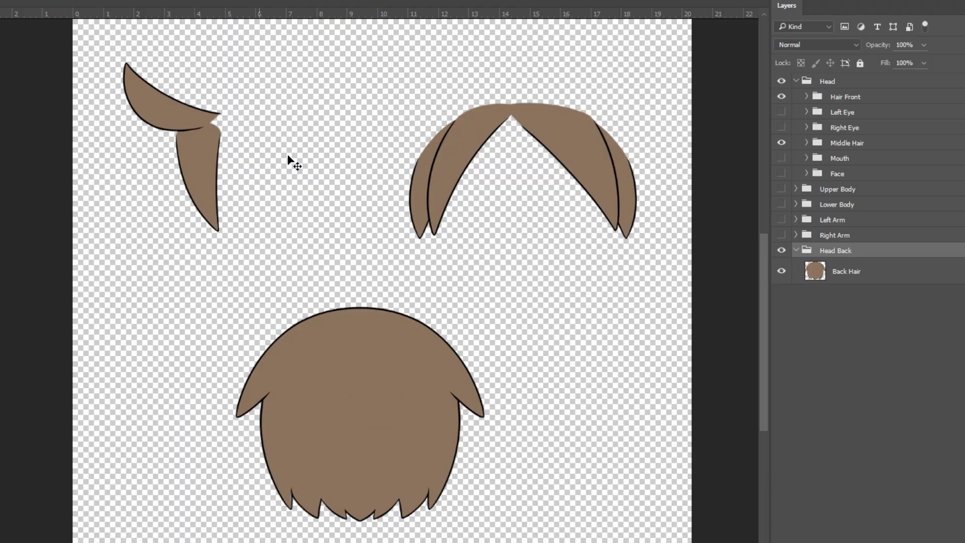
Separate the individual hair strands by moving アホ毛 upward and the two inner Middle Hair strands downward.
{"action": "left_click", "coordinate": [186, 123]}
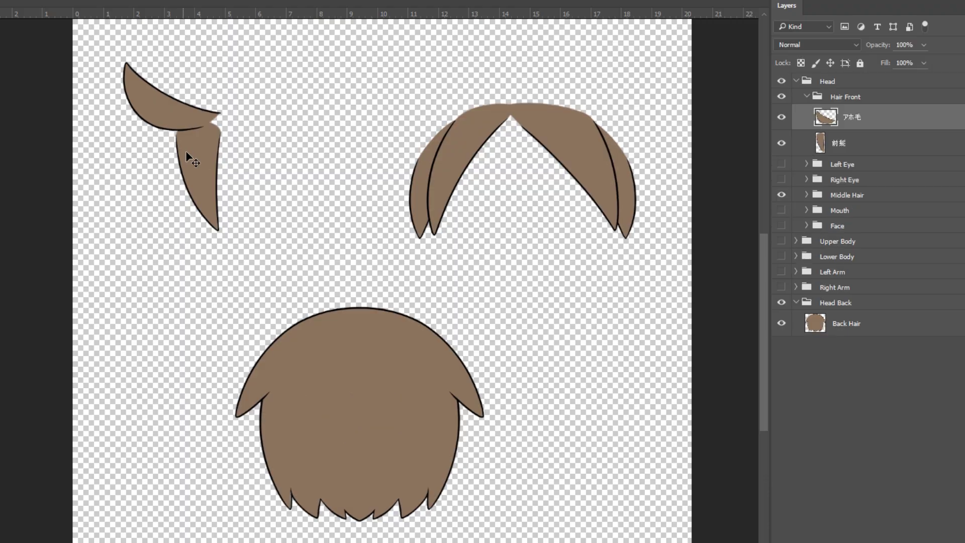
{"action": "left_click_drag", "start_coordinate": [168, 101], "coordinate": [161, 73]}
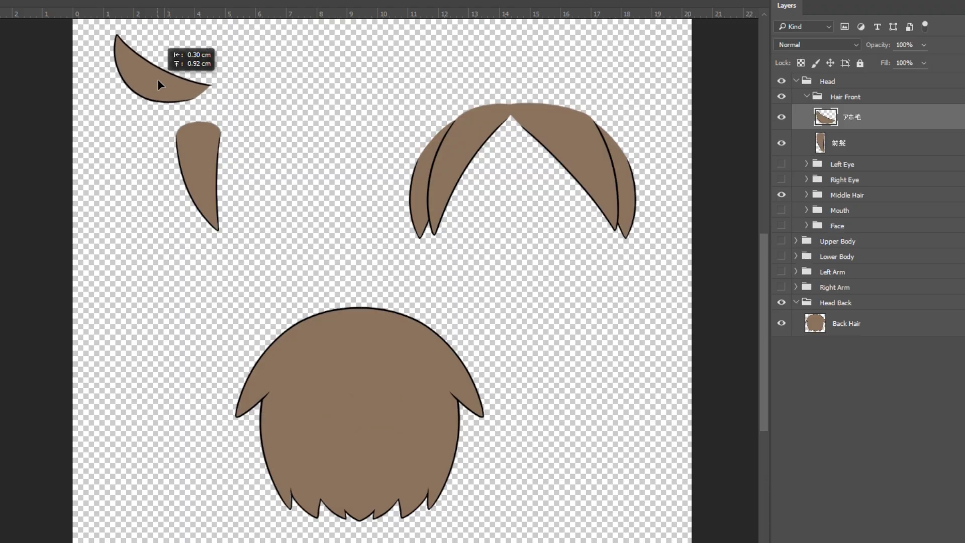
{"action": "left_click", "coordinate": [452, 183], "text": "ctrl"}
{"action": "left_click_drag", "start_coordinate": [469, 179], "coordinate": [466, 230]}
{"action": "left_click", "coordinate": [586, 163], "text": "ctrl"}
{"action": "left_click_drag", "start_coordinate": [584, 181], "coordinate": [592, 267]}
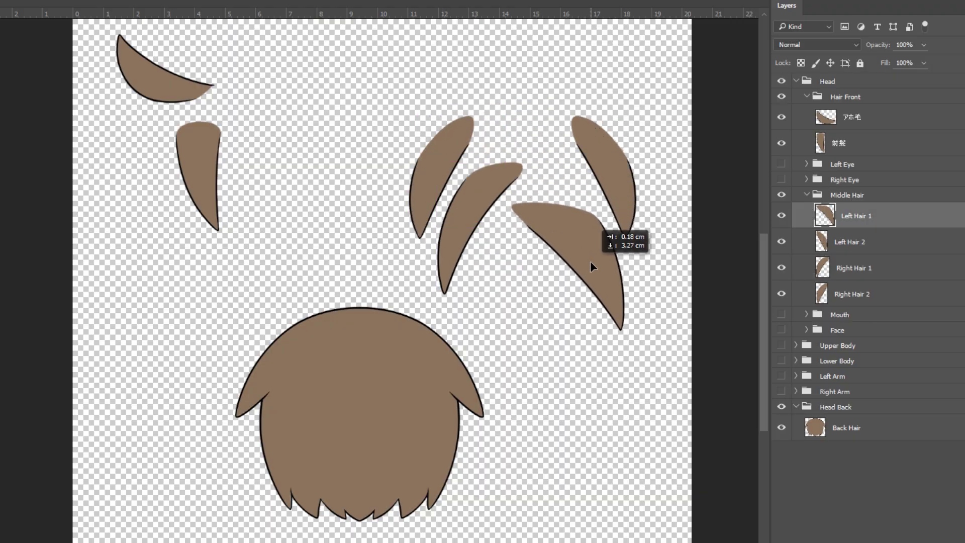
{"action": "left_click_drag", "start_coordinate": [590, 261], "coordinate": [590, 261]}
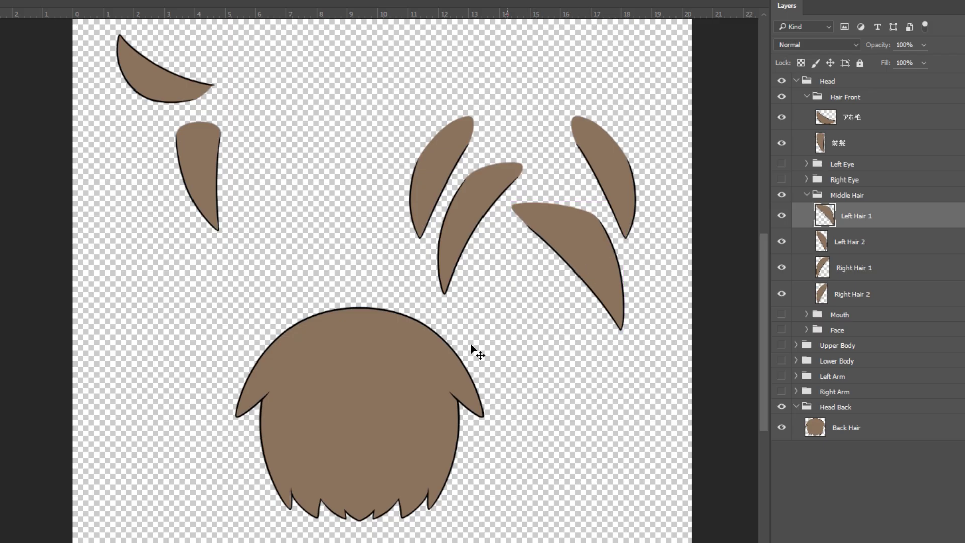
{"action": "left_click", "coordinate": [355, 411], "text": "ctrl"}
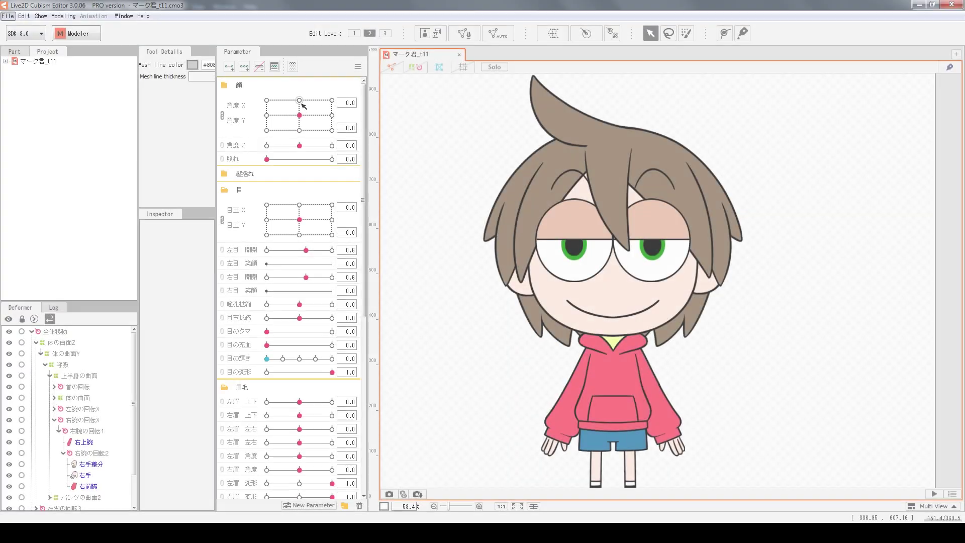
Switch to Live2D Cubism Editor and preview the head turning with the angle X/Y and hair sway parameters.
{"action": "left_click_drag", "start_coordinate": [302, 97], "coordinate": [287, 115]}
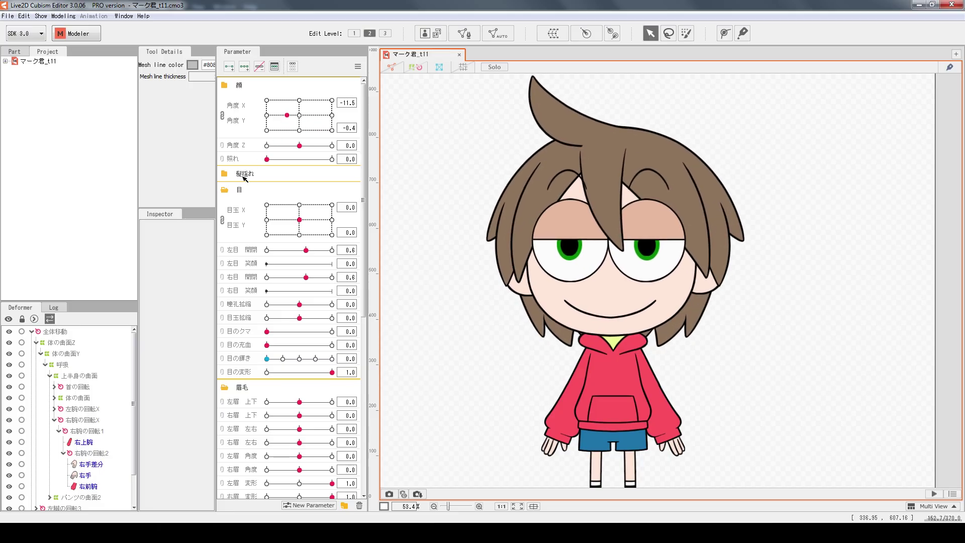
{"action": "left_click", "coordinate": [236, 175]}
{"action": "left_click_drag", "start_coordinate": [298, 189], "coordinate": [306, 214]}
{"action": "left_click_drag", "start_coordinate": [321, 123], "coordinate": [267, 130]}
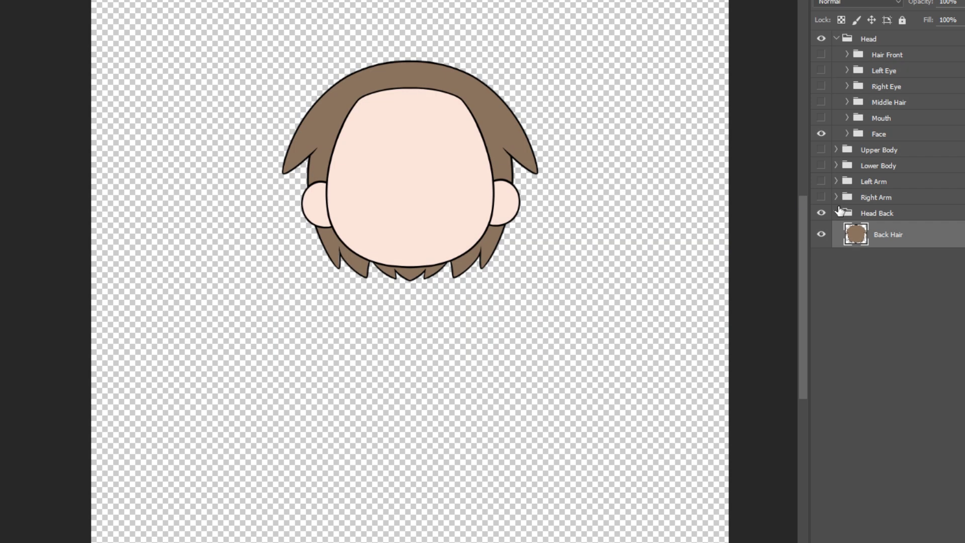
Switch to Photoshop and move the Face, Left Ear and Right Ear layers apart to expose their hidden areas.
{"action": "left_click", "coordinate": [405, 181]}
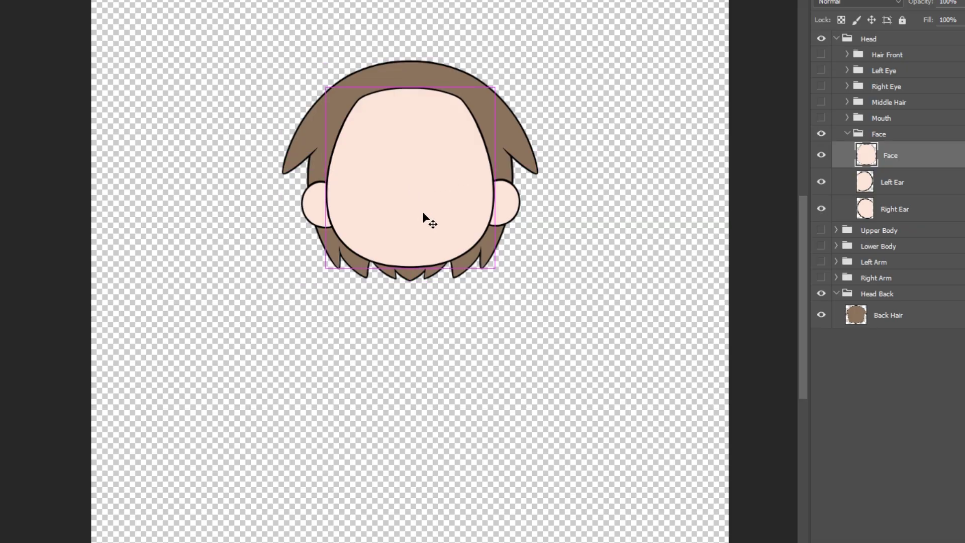
{"action": "left_click_drag", "start_coordinate": [422, 212], "coordinate": [407, 142]}
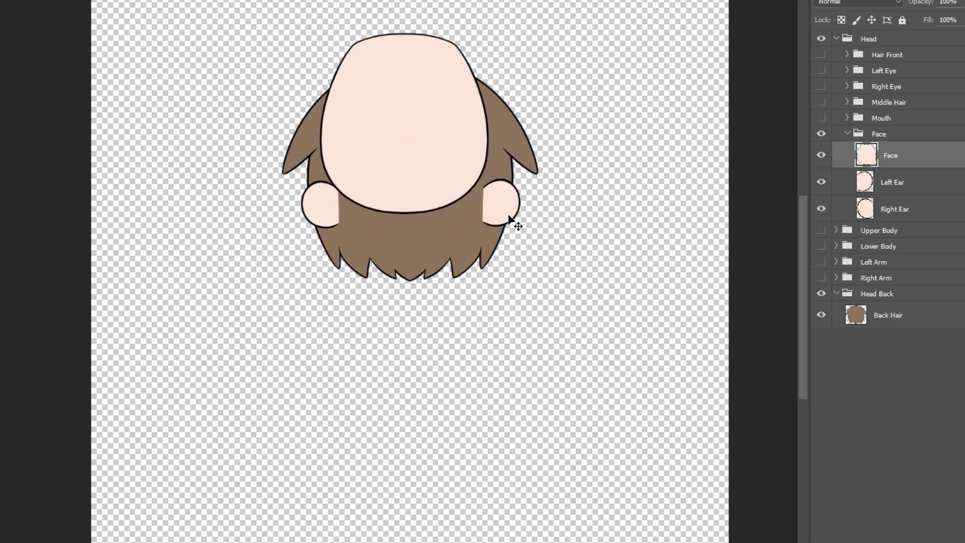
{"action": "left_click_drag", "start_coordinate": [513, 219], "coordinate": [536, 151]}
{"action": "left_click_drag", "start_coordinate": [324, 207], "coordinate": [281, 131]}
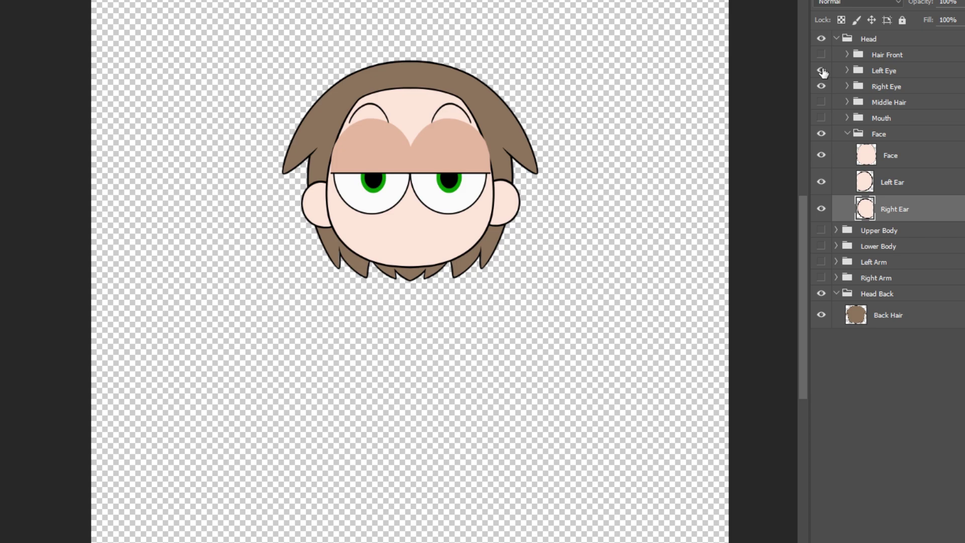
Toggle the visibility of the Left Eye and Right Eye groups to examine each eye separately.
{"action": "left_click", "coordinate": [821, 71]}
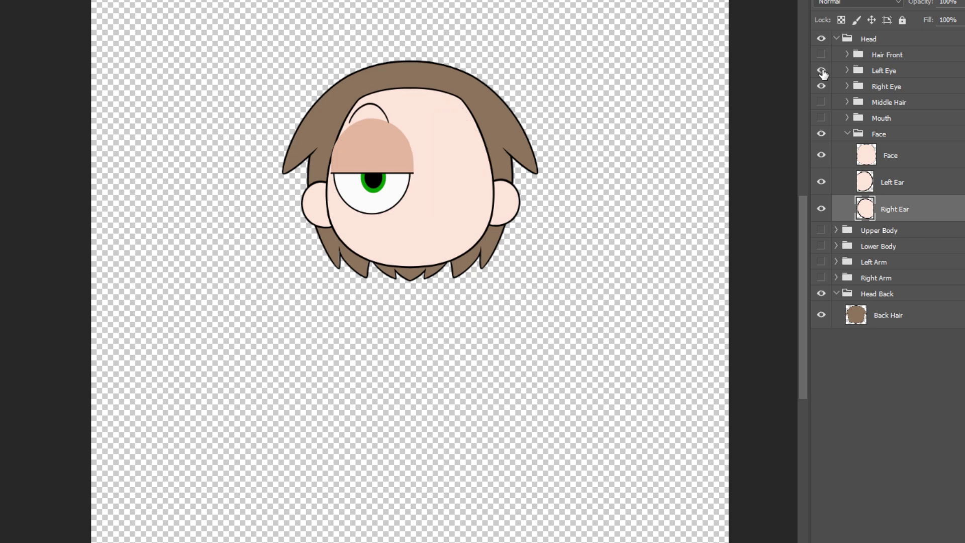
{"action": "left_click", "coordinate": [821, 71]}
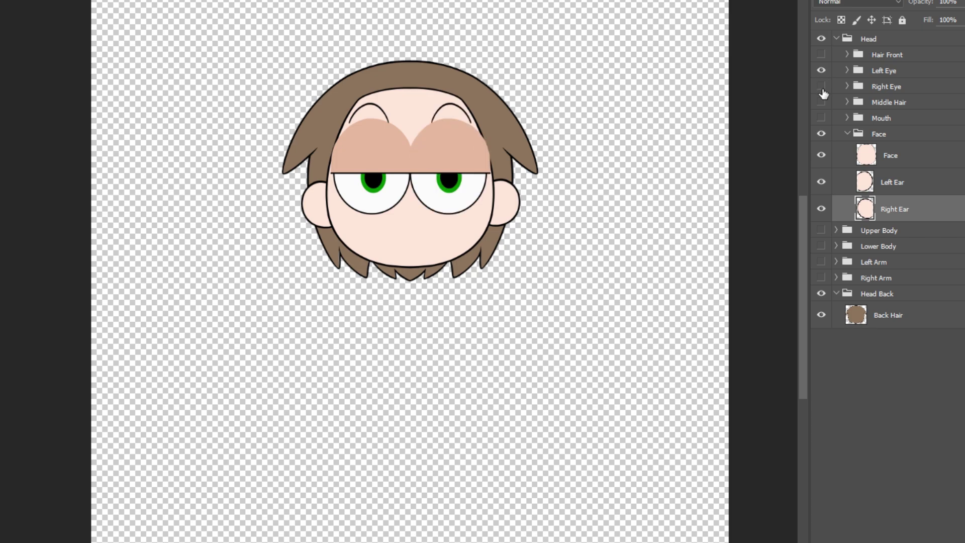
{"action": "left_click", "coordinate": [822, 89]}
{"action": "left_click", "coordinate": [821, 87]}
Expand the Right Eye group, show Lower Eyelid R and move both right eyelid layers away from the eye.
{"action": "left_click", "coordinate": [847, 86]}
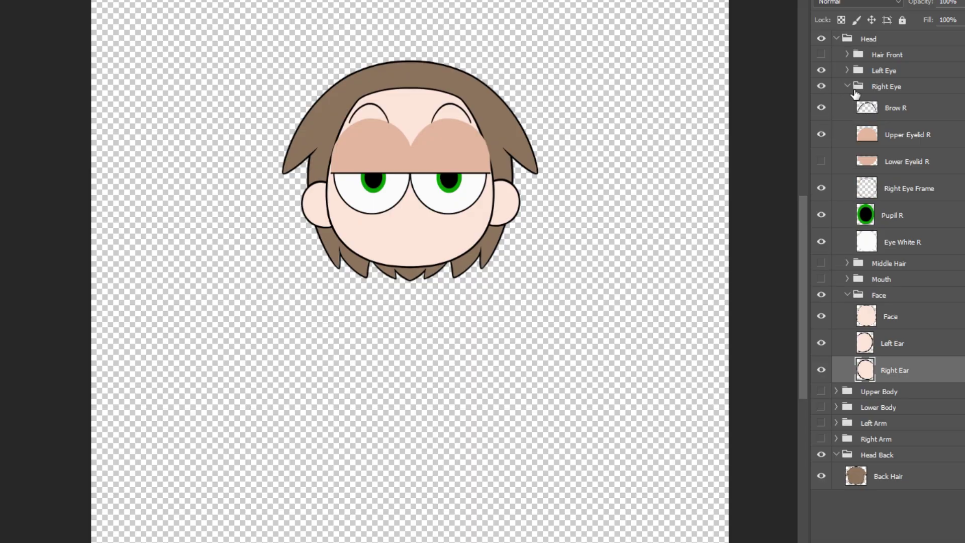
{"action": "left_click", "coordinate": [905, 139]}
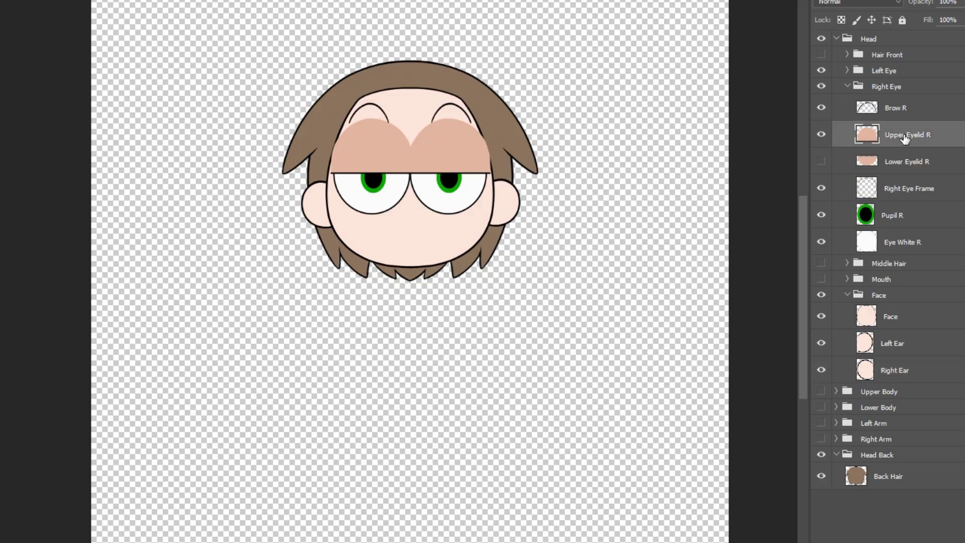
{"action": "left_click_drag", "start_coordinate": [373, 149], "coordinate": [373, 127]}
{"action": "left_click", "coordinate": [821, 160]}
{"action": "left_click_drag", "start_coordinate": [371, 216], "coordinate": [351, 166]}
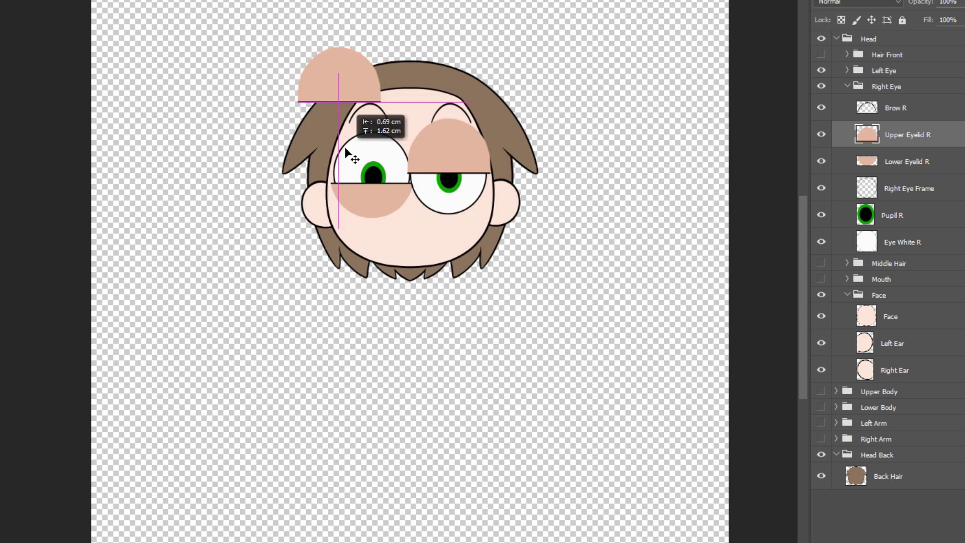
{"action": "key", "text": "alt+bracketleft"}
{"action": "left_click_drag", "start_coordinate": [350, 231], "coordinate": [232, 330]}
Check the Right Eye Frame layer by toggling it, and hide it together with both right eyelid layers.
{"action": "key", "text": "alt+bracketleft"}
{"action": "left_click", "coordinate": [821, 189]}
{"action": "left_click", "coordinate": [821, 189]}
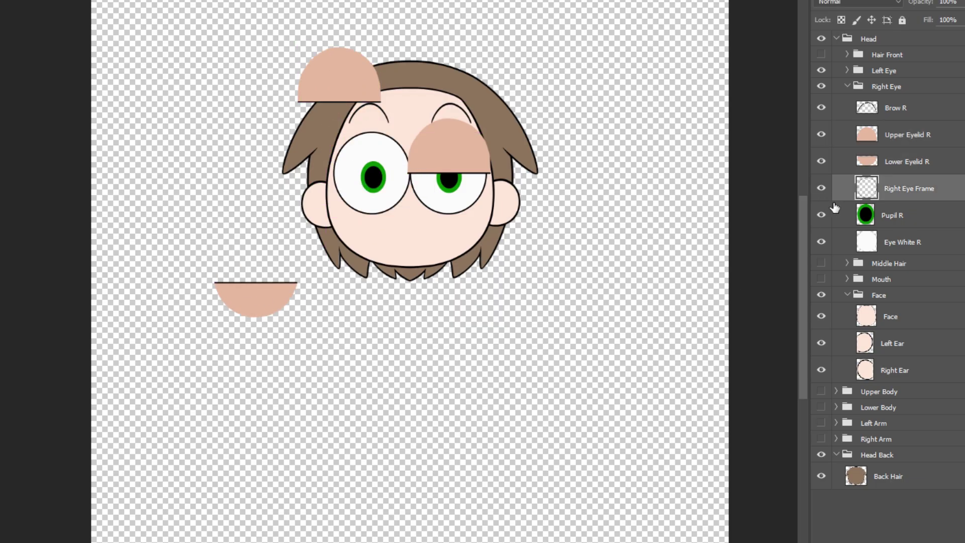
{"action": "left_click", "coordinate": [821, 188]}
{"action": "left_click", "coordinate": [821, 161]}
{"action": "left_click", "coordinate": [821, 134]}
Shift the Pupil R and Eye White R layers slightly and toggle their visibility to show them as separate parts.
{"action": "left_click", "coordinate": [887, 220]}
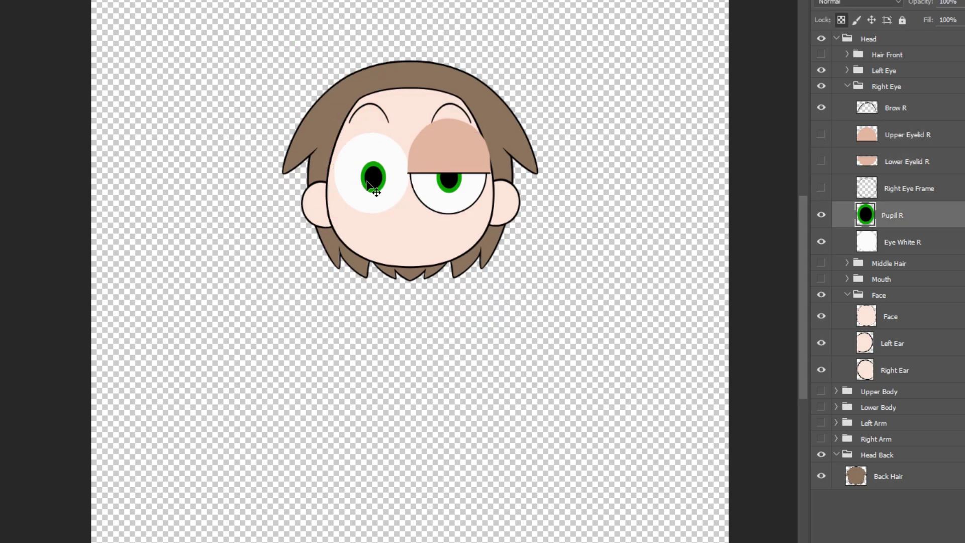
{"action": "mouse_move", "coordinate": [371, 186]}
{"action": "left_mouse_down"}
{"action": "mouse_move", "coordinate": [369, 173]}
{"action": "mouse_move", "coordinate": [389, 172]}
{"action": "mouse_move", "coordinate": [352, 168]}
{"action": "mouse_move", "coordinate": [387, 199]}
{"action": "mouse_move", "coordinate": [373, 187]}
{"action": "left_mouse_up"}
{"action": "left_click", "coordinate": [903, 239]}
{"action": "left_click", "coordinate": [817, 249]}
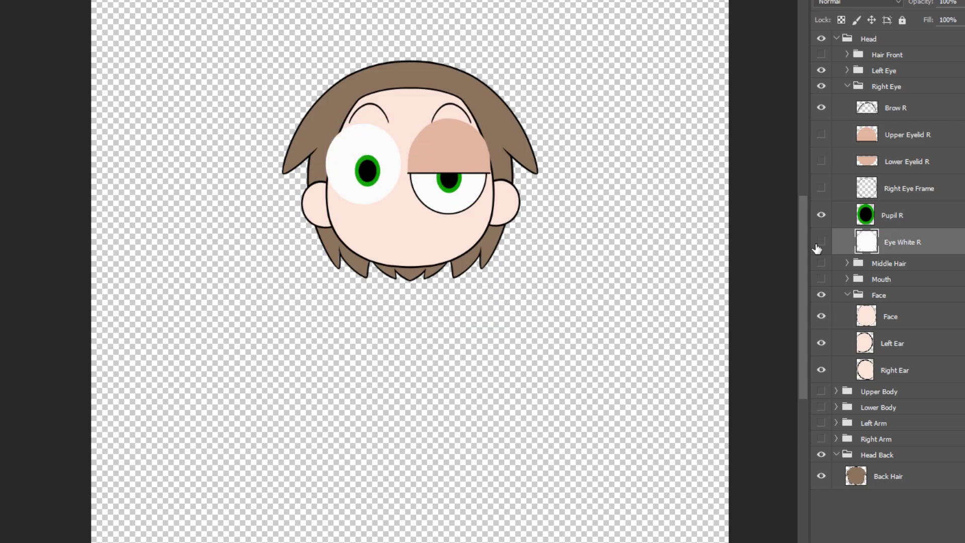
{"action": "left_click", "coordinate": [821, 215]}
{"action": "left_click", "coordinate": [821, 215]}
{"action": "left_click", "coordinate": [821, 241]}
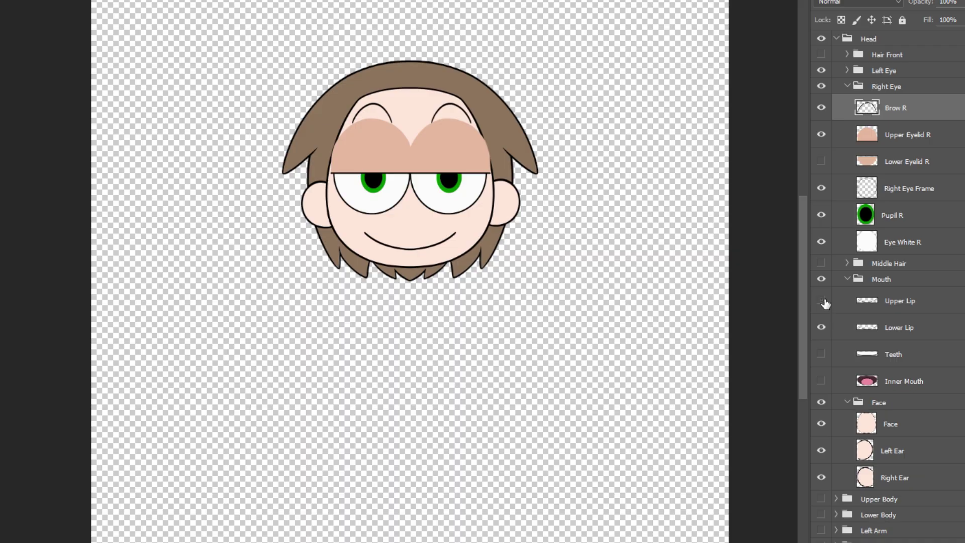
Move Upper Lip up and Lower Lip down to separate them, and show the Inner Mouth and Teeth layers.
{"action": "left_click", "coordinate": [822, 301]}
{"action": "left_click", "coordinate": [822, 300]}
{"action": "left_click", "coordinate": [899, 300]}
{"action": "left_click_drag", "start_coordinate": [405, 249], "coordinate": [402, 221]}
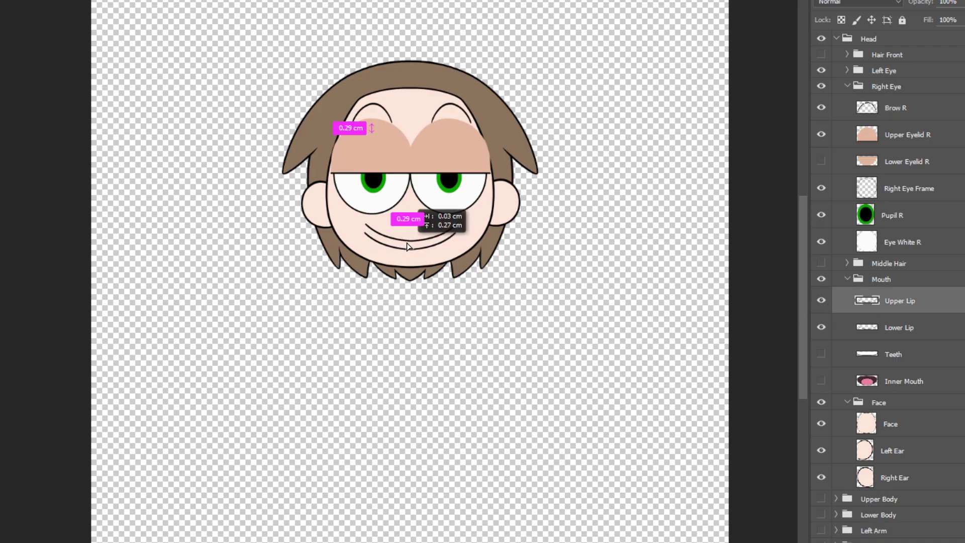
{"action": "left_click", "coordinate": [834, 325]}
{"action": "mouse_move", "coordinate": [424, 256]}
{"action": "left_mouse_down"}
{"action": "mouse_move", "coordinate": [441, 251]}
{"action": "mouse_move", "coordinate": [457, 282]}
{"action": "mouse_move", "coordinate": [417, 211]}
{"action": "mouse_move", "coordinate": [431, 232]}
{"action": "mouse_move", "coordinate": [423, 262]}
{"action": "left_mouse_up"}
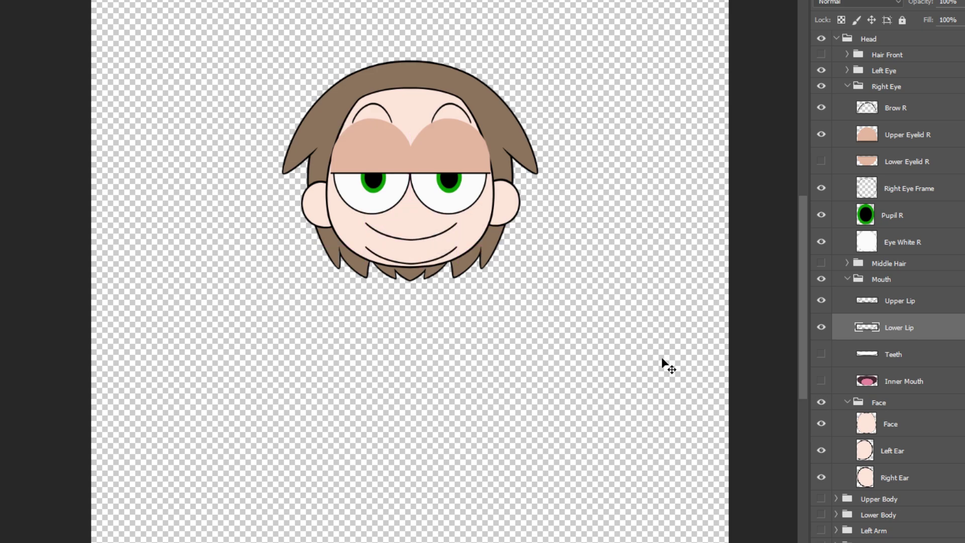
{"action": "left_click", "coordinate": [821, 381]}
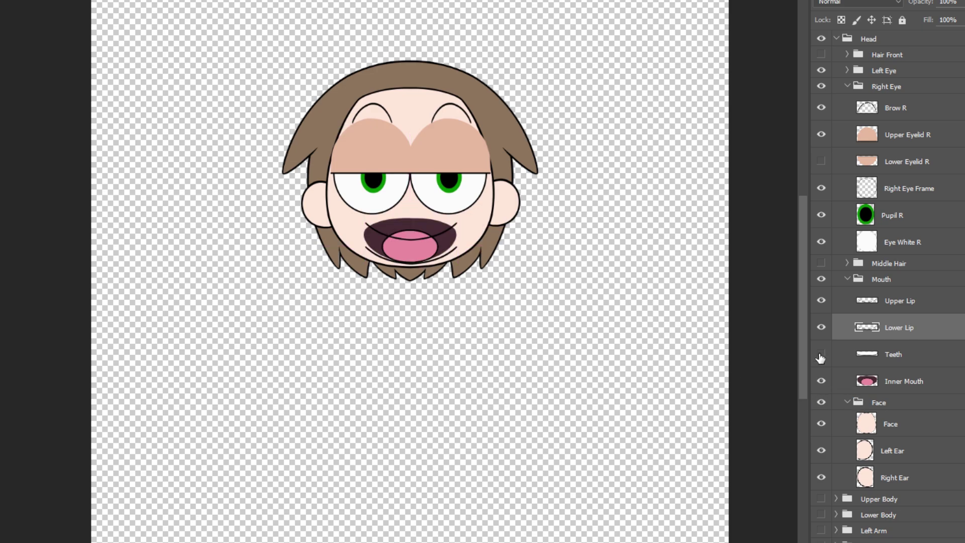
{"action": "left_click", "coordinate": [821, 355]}
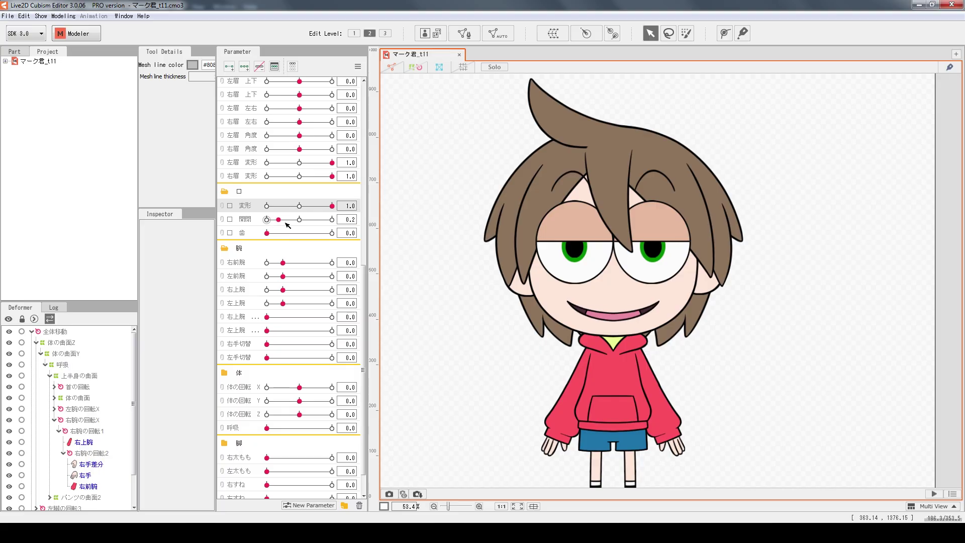
Switch to Live2D Cubism Editor and preview the character's mouth shape and mouth opening parameters.
{"action": "left_click_drag", "start_coordinate": [300, 206], "coordinate": [342, 206]}
{"action": "mouse_move", "coordinate": [272, 219]}
{"action": "left_mouse_down"}
{"action": "mouse_move", "coordinate": [331, 219]}
{"action": "mouse_move", "coordinate": [267, 219]}
{"action": "left_mouse_up"}
{"action": "left_click_drag", "start_coordinate": [332, 206], "coordinate": [275, 219]}
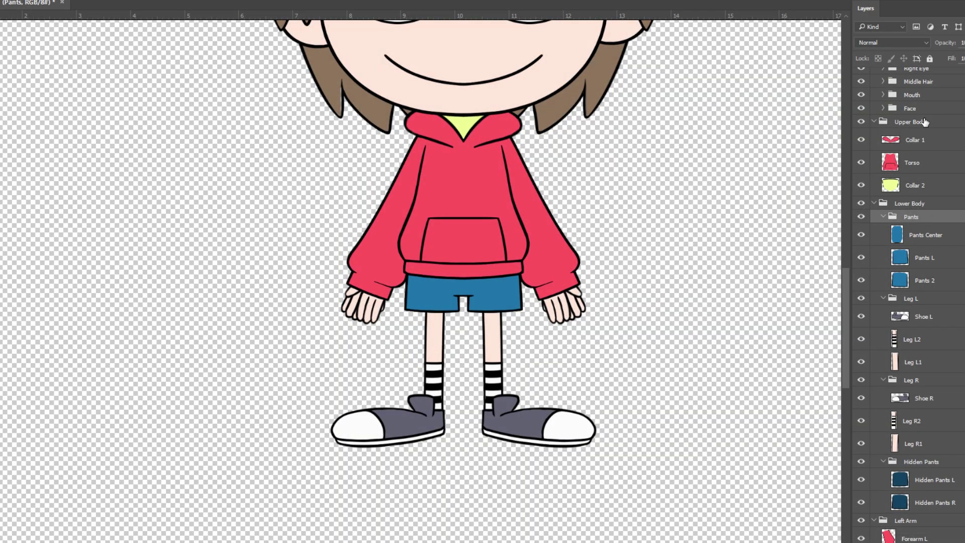
Switch to Photoshop, move the Upper Body group to the right of the character and the Lower Body group down.
{"action": "left_click", "coordinate": [926, 125]}
{"action": "left_click_drag", "start_coordinate": [471, 223], "coordinate": [697, 236]}
{"action": "left_click", "coordinate": [917, 217]}
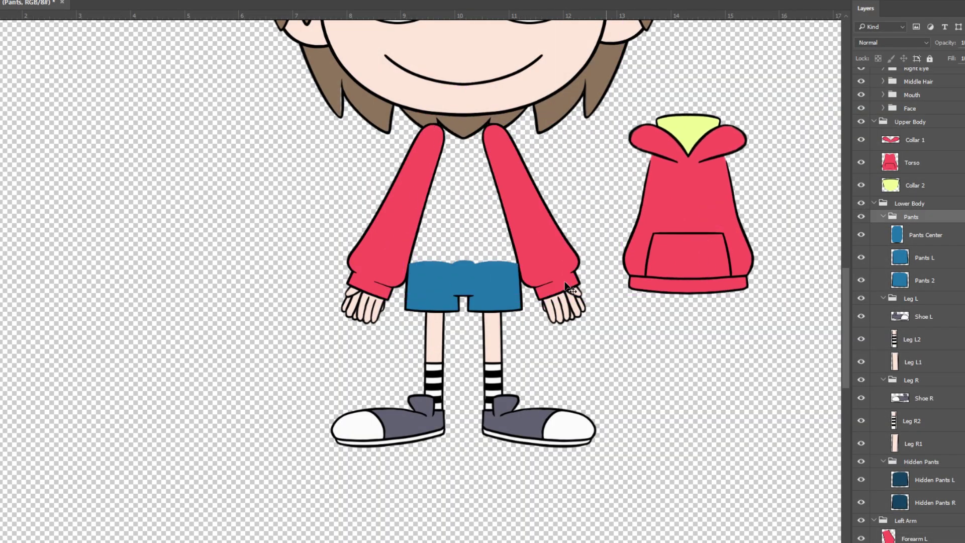
{"action": "left_click", "coordinate": [910, 205]}
{"action": "left_click_drag", "start_coordinate": [508, 268], "coordinate": [507, 352]}
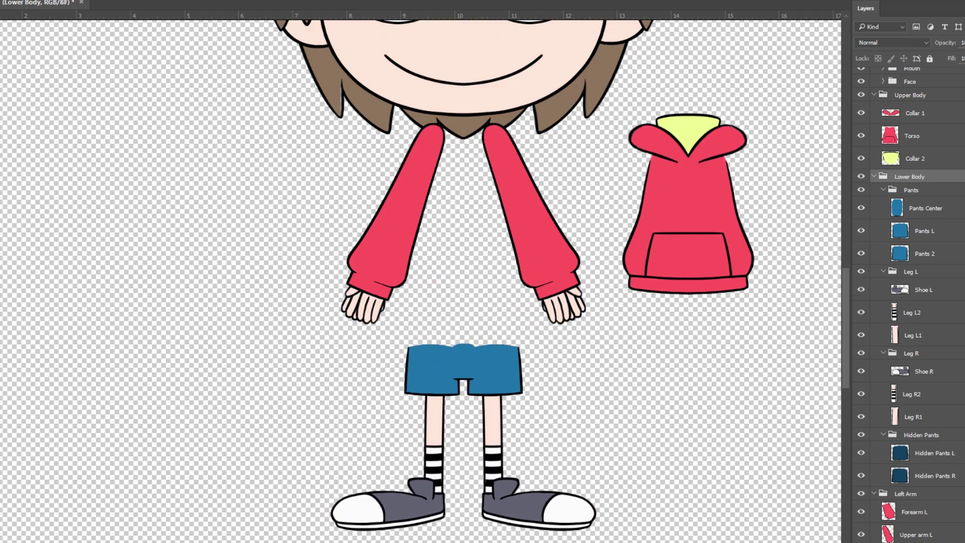
Move the Left Arm and Right Arm groups together to the left of the character, away from the legs.
{"action": "scroll", "coordinate": [909, 301], "scroll_direction": "down", "scroll_amount": 5}
{"action": "left_click", "coordinate": [907, 319]}
{"action": "left_click", "coordinate": [910, 424], "text": "ctrl"}
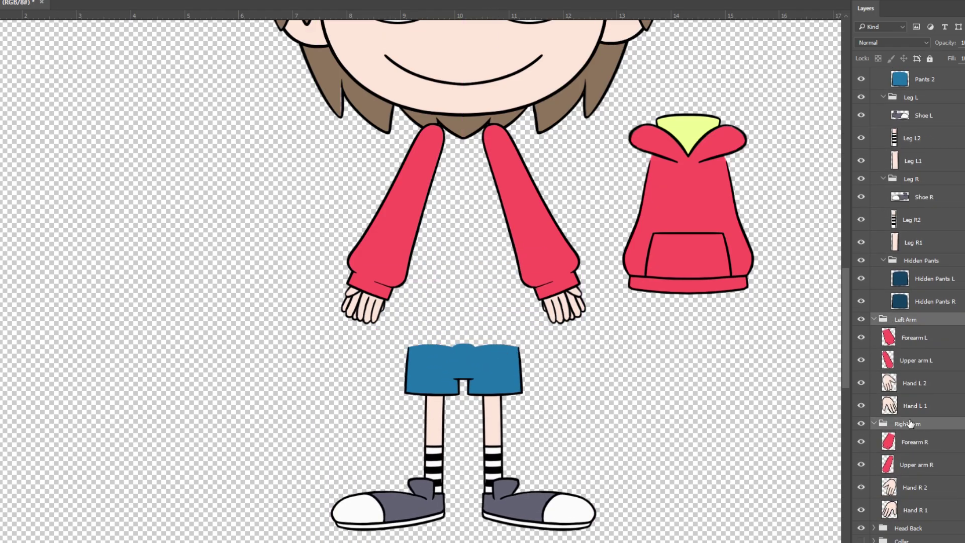
{"action": "left_click_drag", "start_coordinate": [550, 264], "coordinate": [275, 273]}
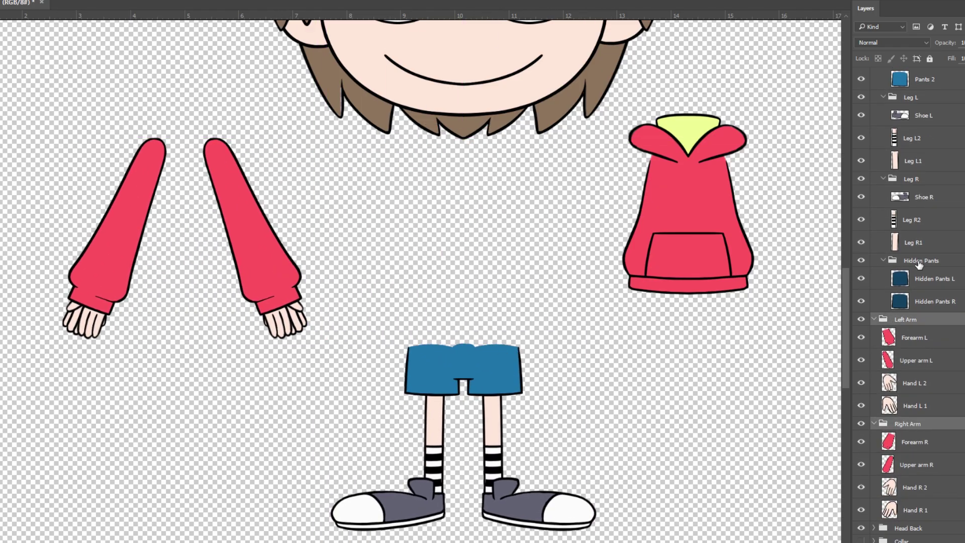
Separate the Upper Body parts by moving Torso down and placing Collar 1 between Collar 2 and Torso.
{"action": "scroll", "coordinate": [923, 261], "scroll_direction": "up", "scroll_amount": 4}
{"action": "left_click", "coordinate": [955, 166]}
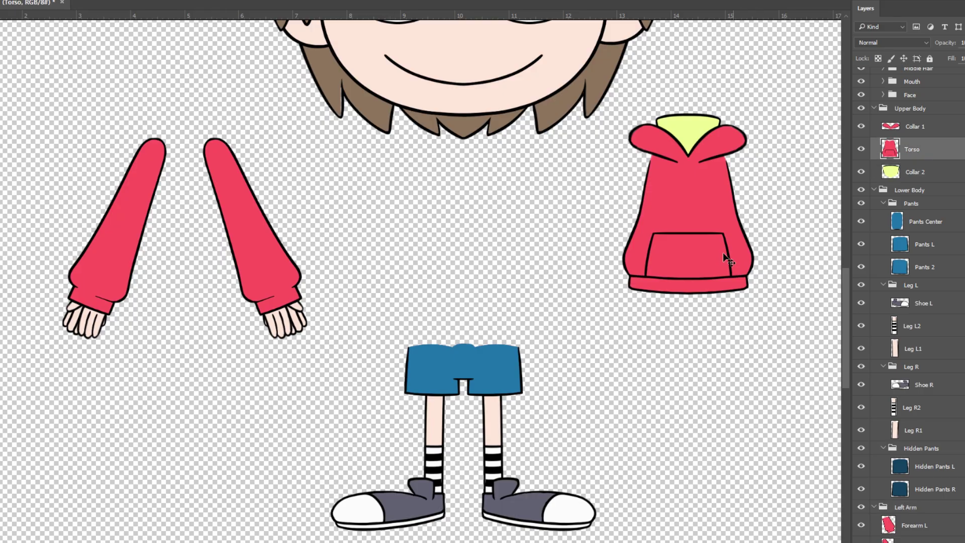
{"action": "left_click_drag", "start_coordinate": [722, 252], "coordinate": [728, 337]}
{"action": "left_click", "coordinate": [912, 171]}
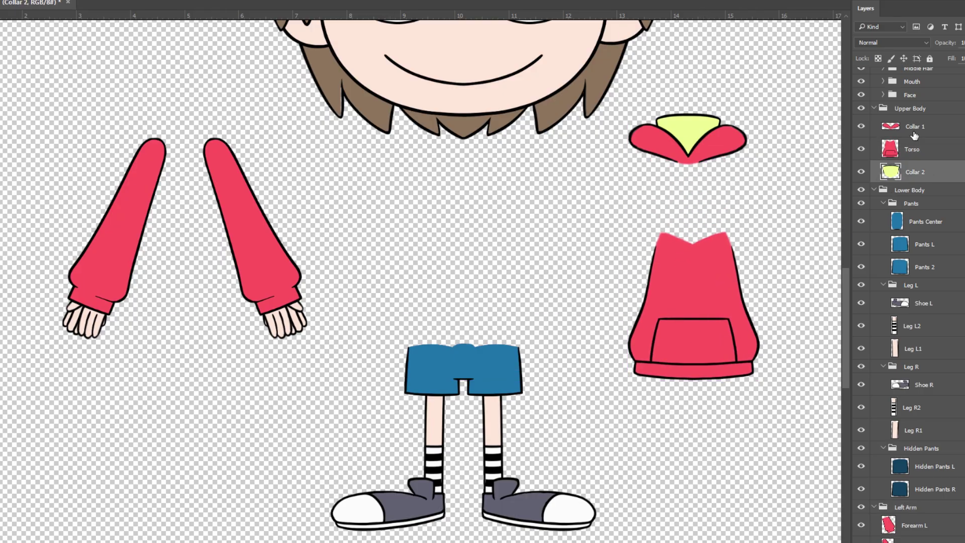
{"action": "left_click", "coordinate": [912, 135]}
{"action": "left_click_drag", "start_coordinate": [709, 143], "coordinate": [716, 192]}
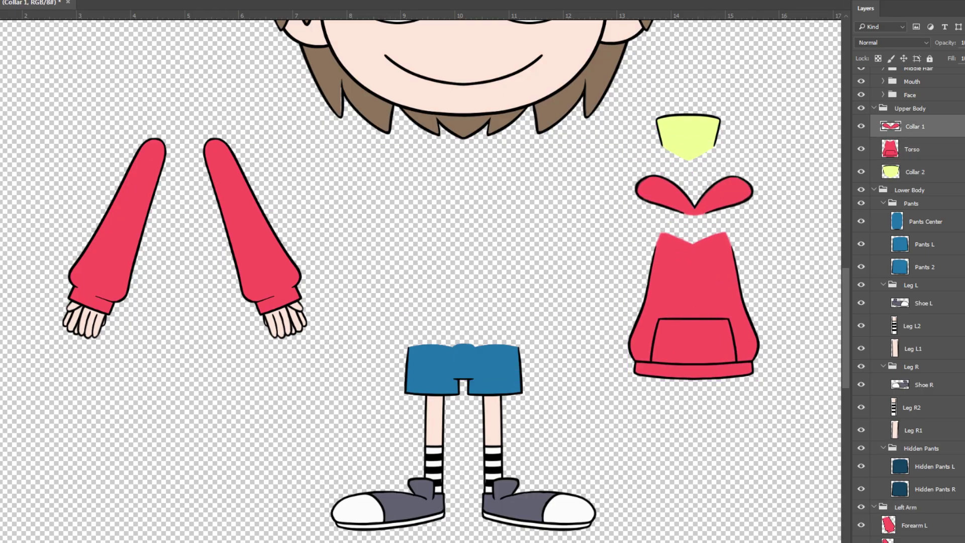
Move the Pants and Hidden Pants groups together straight up, clear of the legs.
{"action": "left_click", "coordinate": [934, 204]}
{"action": "scroll", "coordinate": [920, 221], "scroll_direction": "down", "scroll_amount": 2}
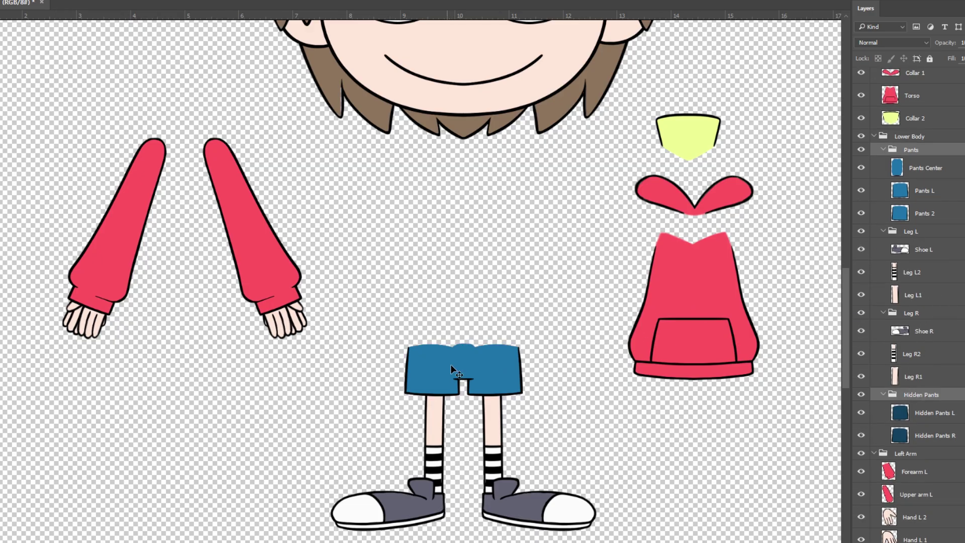
{"action": "left_click_drag", "start_coordinate": [480, 370], "coordinate": [482, 249]}
Move Leg L1 and Leg L2 up so that the left leg's parts and Shoe L are separated.
{"action": "left_click", "coordinate": [938, 238]}
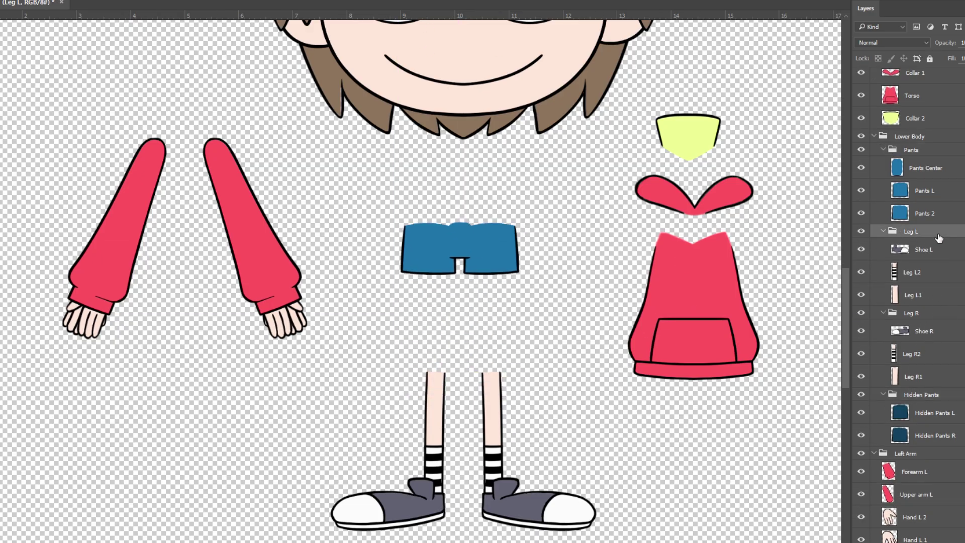
{"action": "left_click", "coordinate": [917, 295]}
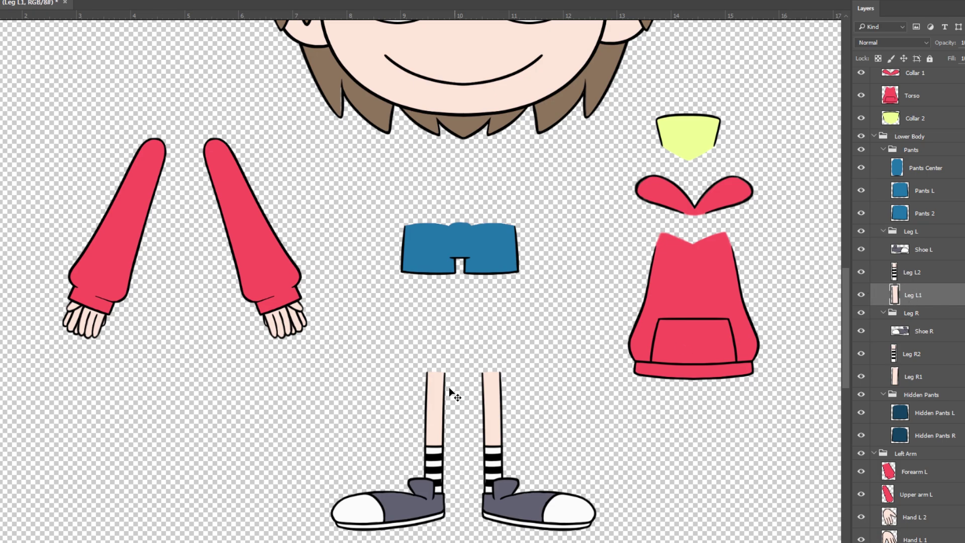
{"action": "left_click_drag", "start_coordinate": [450, 391], "coordinate": [450, 313]}
{"action": "key", "text": "alt+bracketright"}
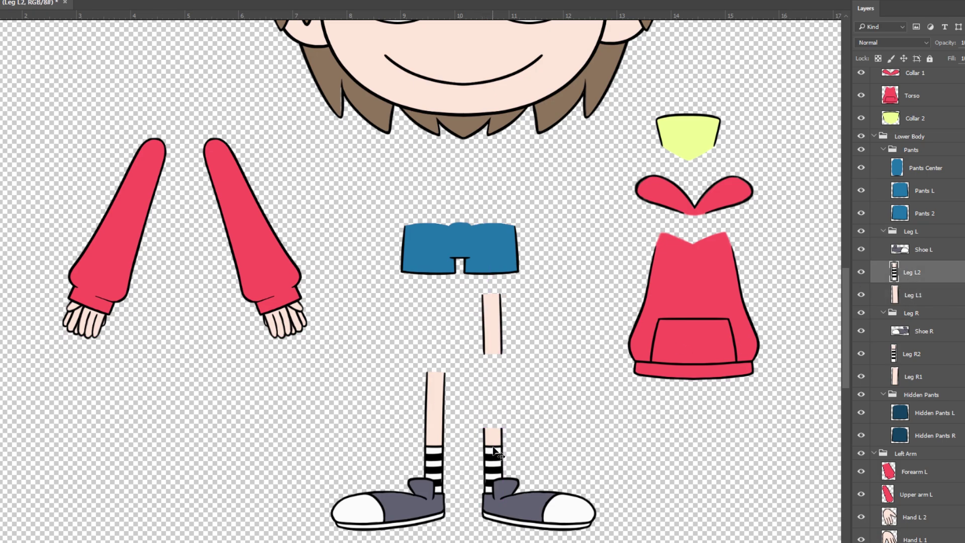
{"action": "left_click_drag", "start_coordinate": [493, 450], "coordinate": [497, 394]}
Move Leg R1 and Leg R2 up so that the right leg's parts and Shoe R are separated.
{"action": "left_click", "coordinate": [913, 377]}
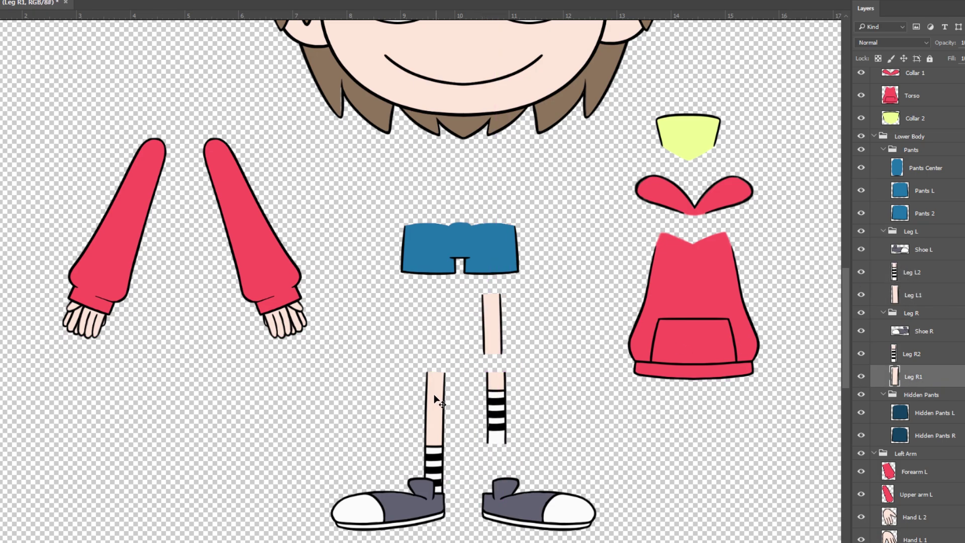
{"action": "left_click_drag", "start_coordinate": [435, 397], "coordinate": [428, 319]}
{"action": "left_click", "coordinate": [916, 354]}
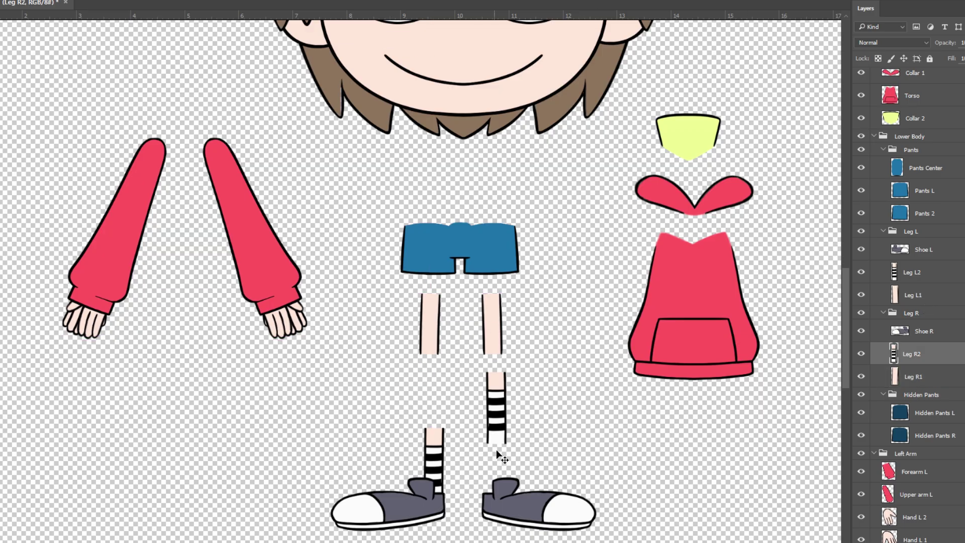
{"action": "left_click_drag", "start_coordinate": [443, 438], "coordinate": [439, 395]}
Shift the Hidden Pants group slightly right, then move Pants Center up and Pants L up to the right.
{"action": "left_click", "coordinate": [929, 397]}
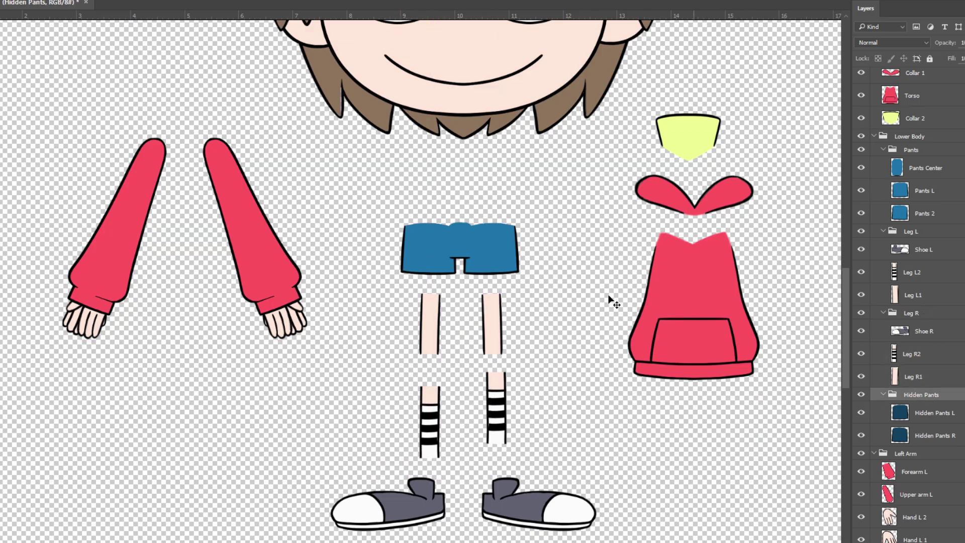
{"action": "left_click_drag", "start_coordinate": [518, 270], "coordinate": [547, 270]}
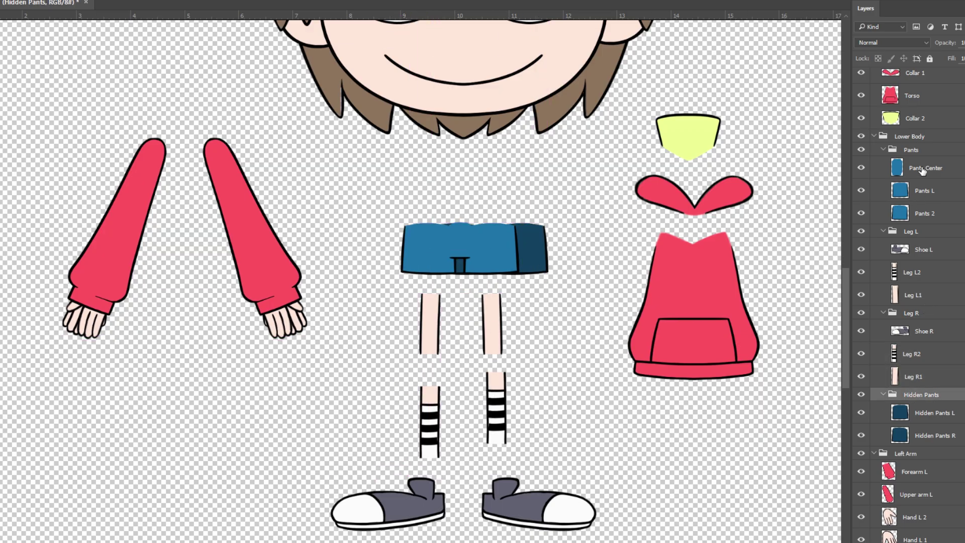
{"action": "left_click", "coordinate": [909, 160]}
{"action": "left_click_drag", "start_coordinate": [493, 231], "coordinate": [503, 189]}
{"action": "left_click", "coordinate": [925, 190]}
{"action": "left_click_drag", "start_coordinate": [771, 239], "coordinate": [817, 224]}
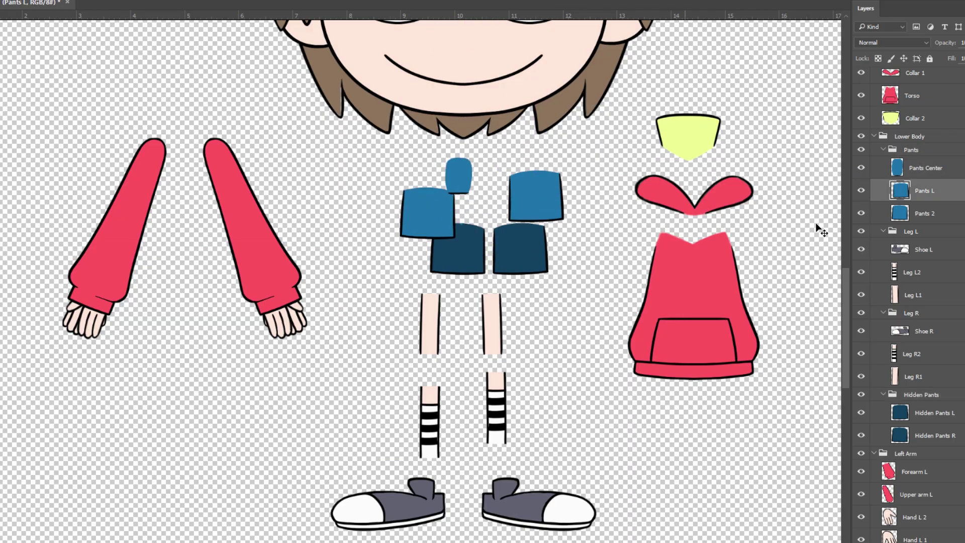
Move Pants 2 to the left and place Hidden Pants L and Hidden Pants R slightly offset behind their matching pants pieces.
{"action": "left_click", "coordinate": [924, 213]}
{"action": "left_click_drag", "start_coordinate": [428, 227], "coordinate": [380, 211]}
{"action": "left_click_drag", "start_coordinate": [497, 273], "coordinate": [519, 228]}
{"action": "left_click", "coordinate": [873, 431]}
{"action": "left_click_drag", "start_coordinate": [457, 254], "coordinate": [384, 209]}
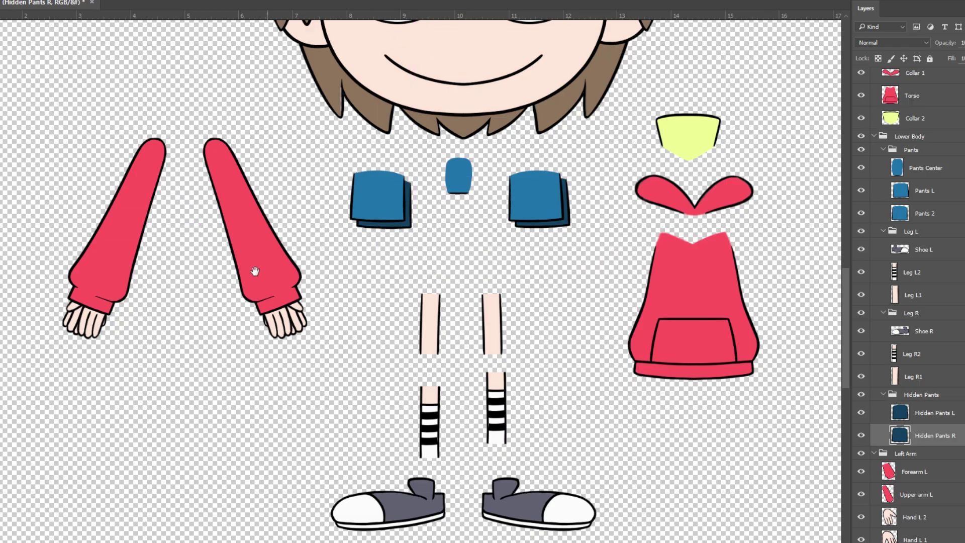
Separate the Left Arm group by moving Upper arm L, Forearm L and Hand L 2 apart from each other.
{"action": "left_click_drag", "start_coordinate": [253, 271], "coordinate": [332, 274]}
{"action": "left_click", "coordinate": [211, 236]}
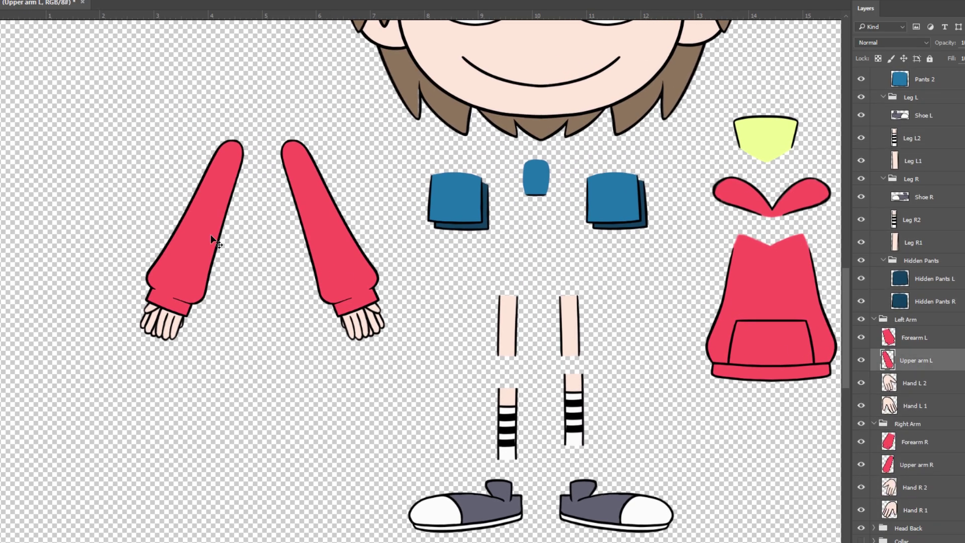
{"action": "left_click", "coordinate": [901, 339]}
{"action": "left_click", "coordinate": [361, 206]}
{"action": "left_click_drag", "start_coordinate": [252, 168], "coordinate": [232, 95]}
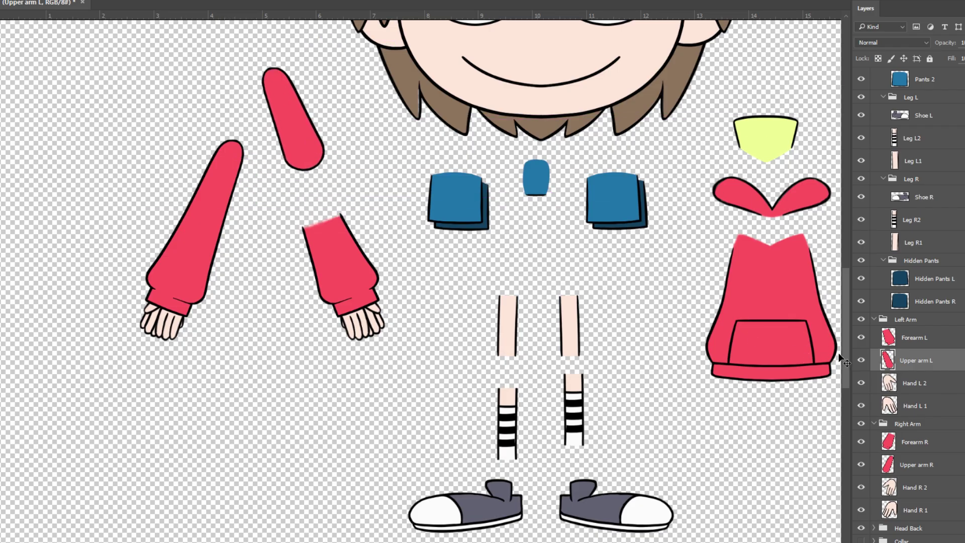
{"action": "left_click", "coordinate": [902, 343]}
{"action": "left_click_drag", "start_coordinate": [367, 221], "coordinate": [393, 169]}
{"action": "left_click", "coordinate": [371, 301]}
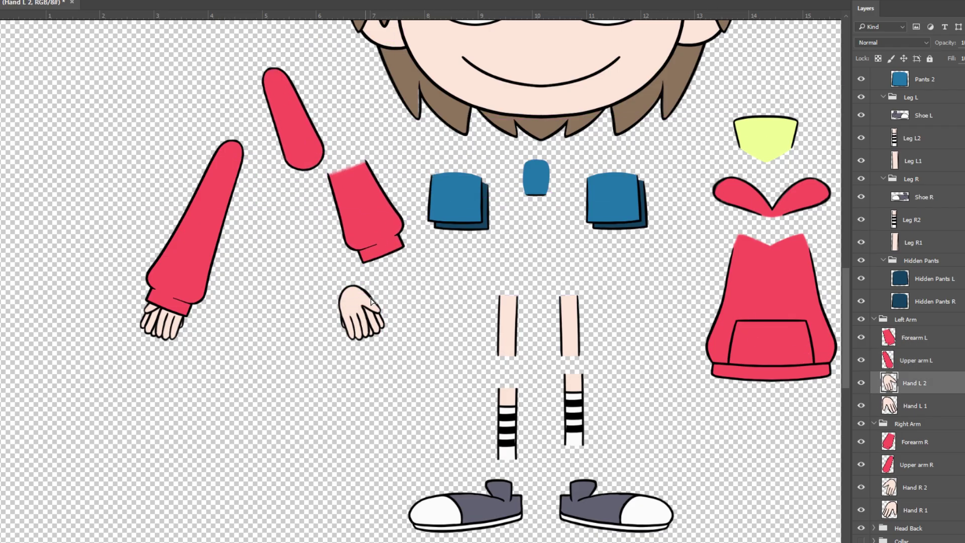
{"action": "left_click_drag", "start_coordinate": [370, 300], "coordinate": [419, 284]}
Separate the Right Arm group by moving Forearm R, Upper arm R and Hand R 2 apart from each other.
{"action": "left_click", "coordinate": [914, 441]}
{"action": "left_click_drag", "start_coordinate": [218, 163], "coordinate": [140, 146]}
{"action": "left_click", "coordinate": [916, 464]}
{"action": "left_click_drag", "start_coordinate": [764, 476], "coordinate": [694, 399]}
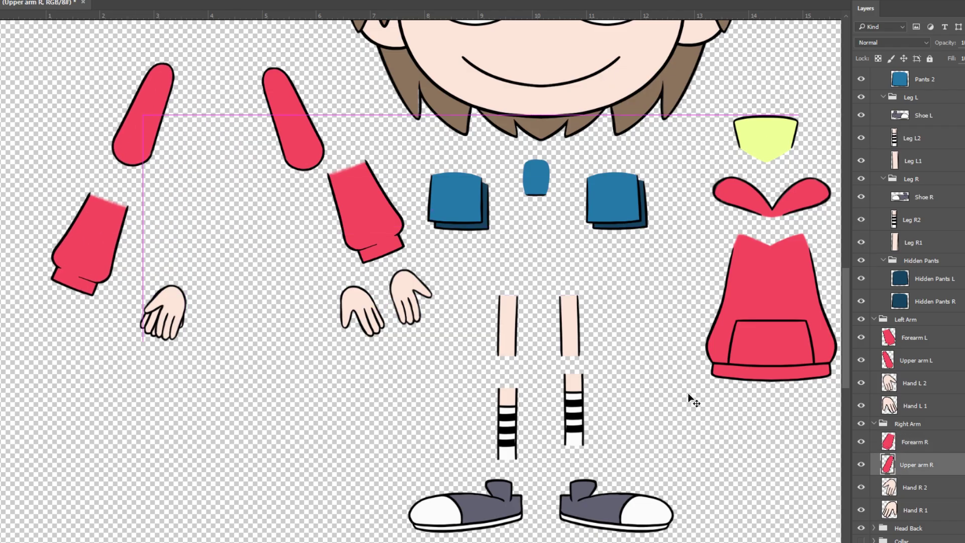
{"action": "left_click", "coordinate": [914, 486]}
{"action": "left_click_drag", "start_coordinate": [181, 282], "coordinate": [84, 308]}
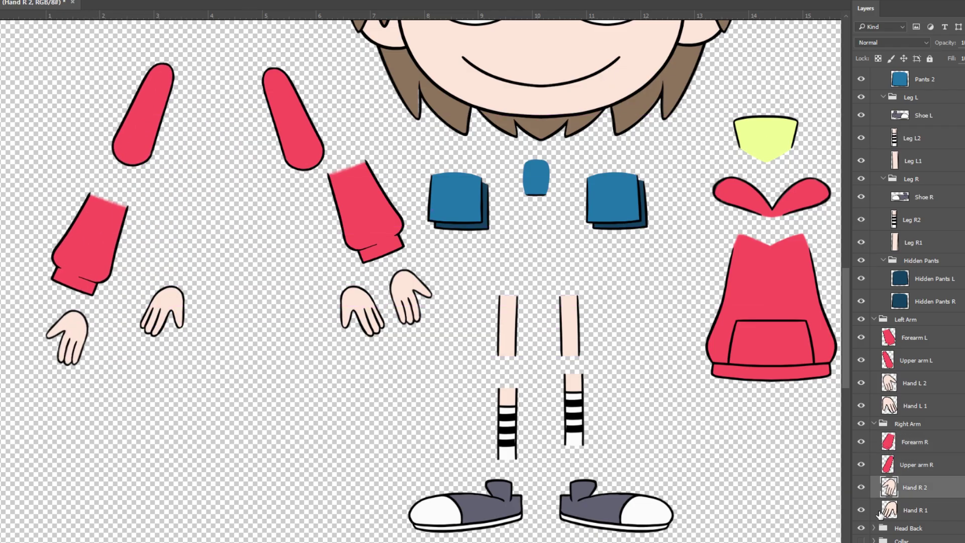
{"action": "left_click", "coordinate": [880, 512]}
{"action": "left_click_drag", "start_coordinate": [172, 306], "coordinate": [126, 335]}
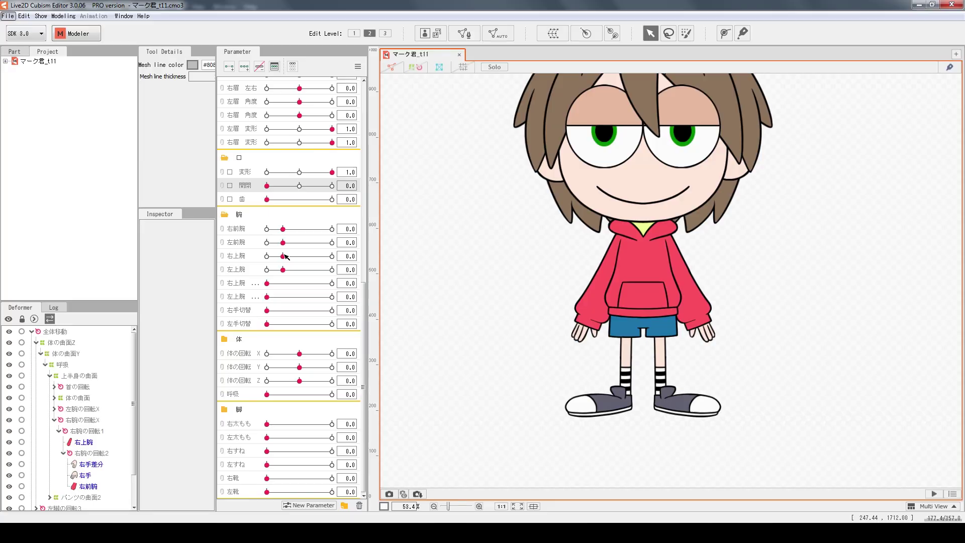
Switch to Live2D Cubism Editor and preview the right arm with 右上腕 at 18.0, 右前腕 at 10.0 and 右手切替 switched on and off.
{"action": "left_click_drag", "start_coordinate": [285, 256], "coordinate": [306, 262]}
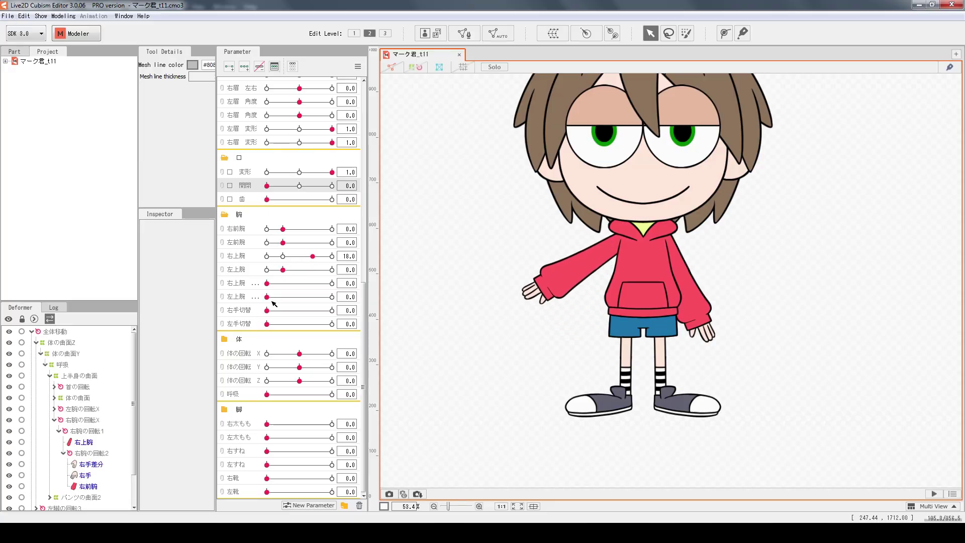
{"action": "left_click_drag", "start_coordinate": [267, 310], "coordinate": [346, 311]}
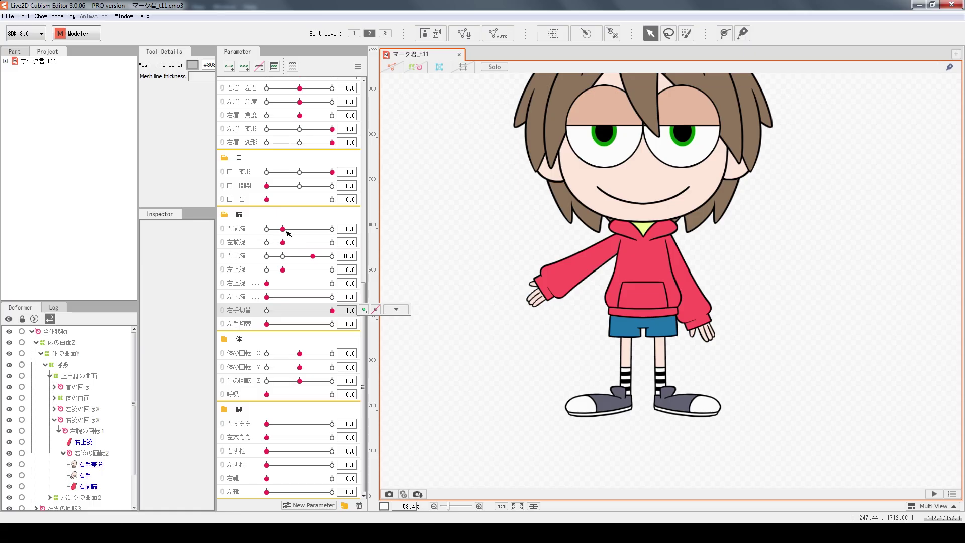
{"action": "left_click_drag", "start_coordinate": [282, 232], "coordinate": [299, 245]}
{"action": "left_click_drag", "start_coordinate": [330, 312], "coordinate": [247, 291]}
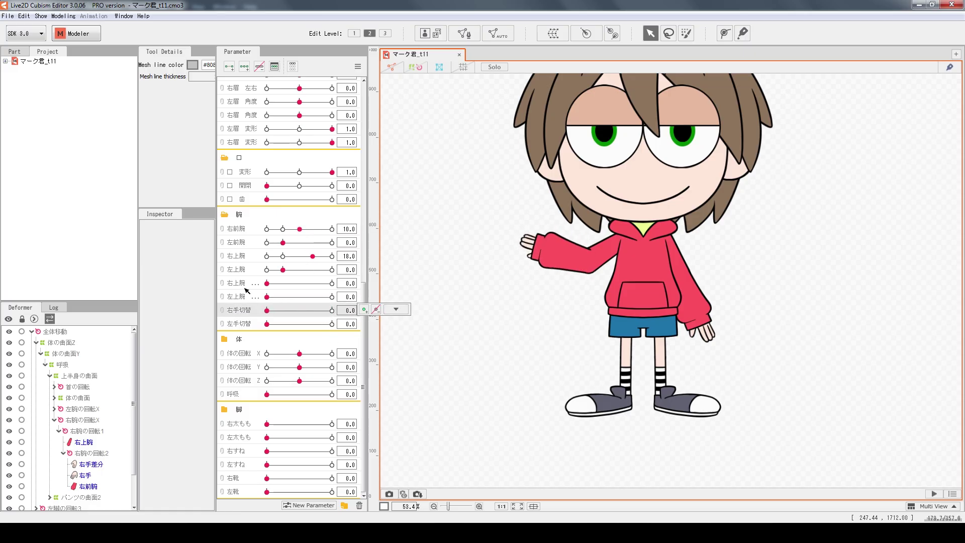
{"action": "left_click_drag", "start_coordinate": [297, 231], "coordinate": [299, 232]}
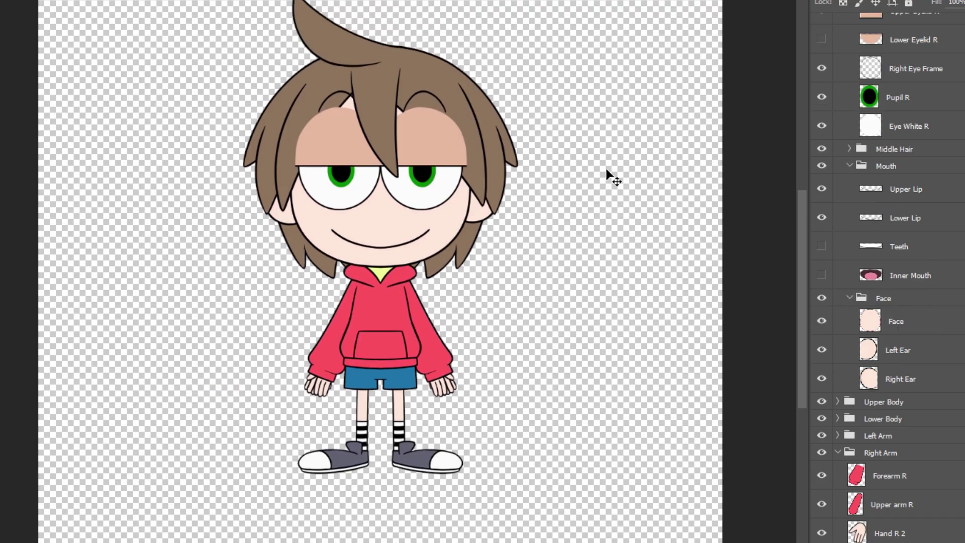
Switch to Photoshop and collapse the Mouth, Right Eye and Face groups inside the Head group.
{"action": "scroll", "coordinate": [935, 210], "scroll_direction": "up", "scroll_amount": 3}
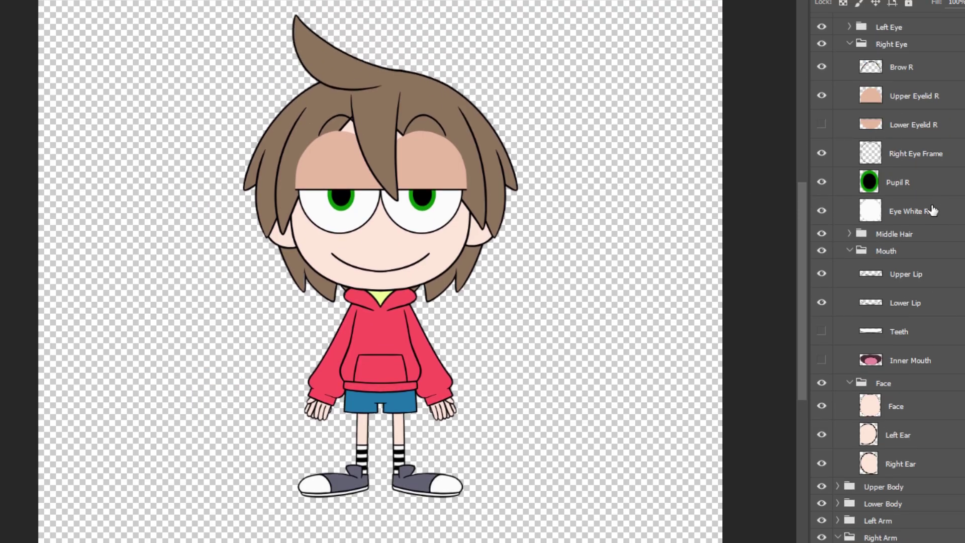
{"action": "left_click", "coordinate": [854, 255]}
{"action": "left_click", "coordinate": [849, 251]}
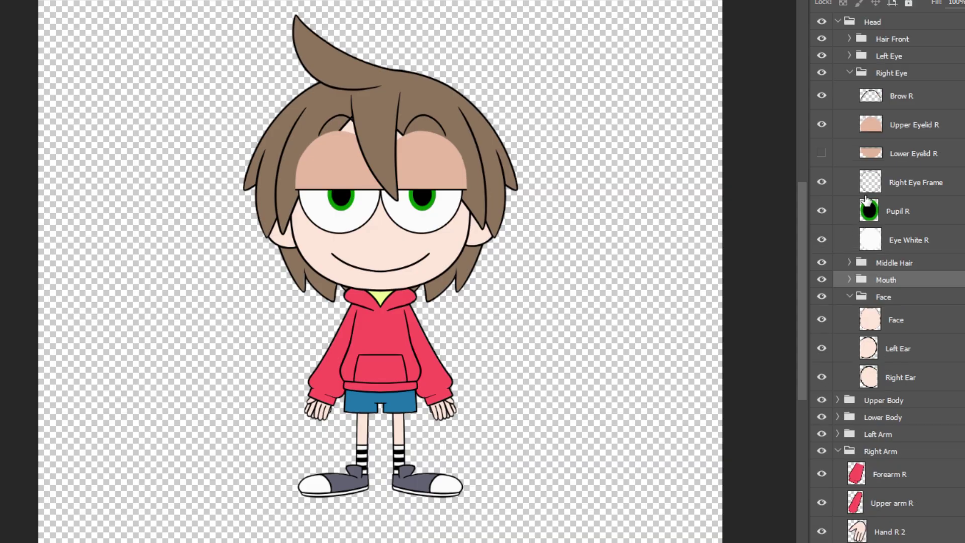
{"action": "left_click", "coordinate": [849, 73]}
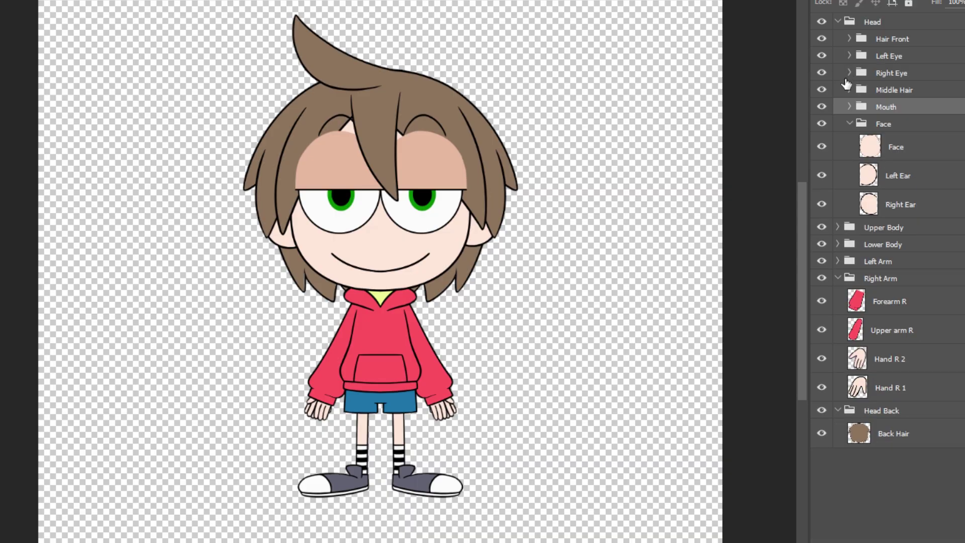
{"action": "left_click", "coordinate": [847, 125]}
{"action": "left_click", "coordinate": [849, 124]}
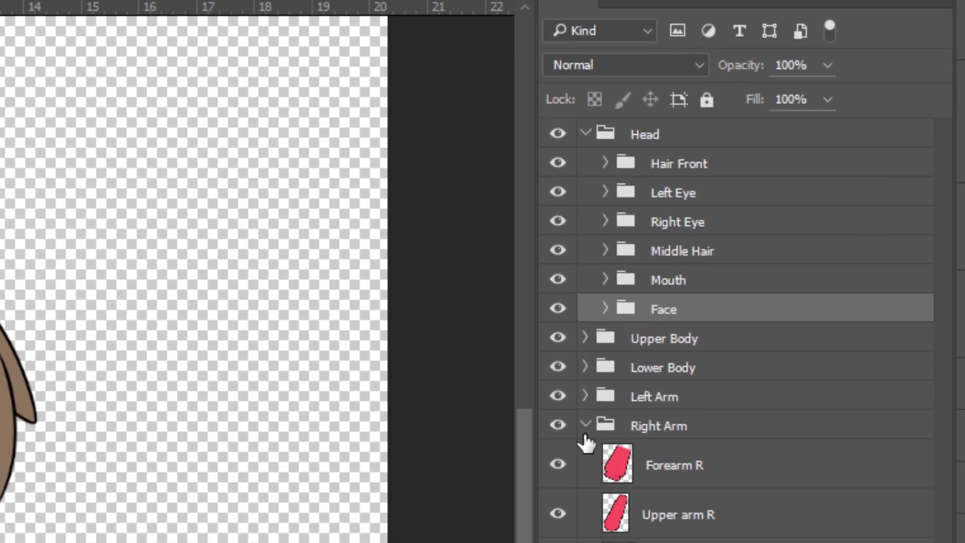
Collapse the Right Arm, Head Back and Head groups to leave a tidy list of the main body-part groups.
{"action": "left_click", "coordinate": [725, 366]}
{"action": "left_click", "coordinate": [725, 365]}
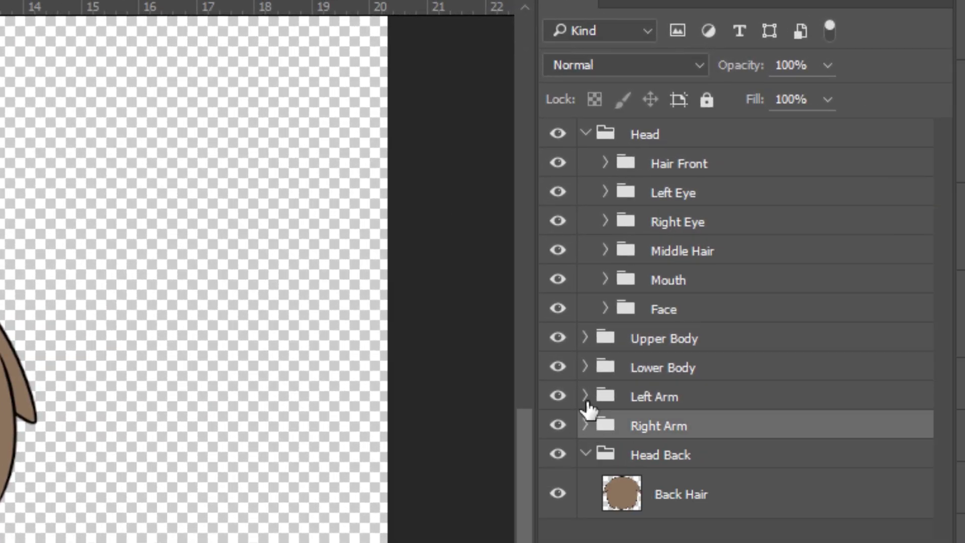
{"action": "left_click", "coordinate": [585, 397]}
{"action": "left_click", "coordinate": [584, 397]}
{"action": "left_click", "coordinate": [585, 454]}
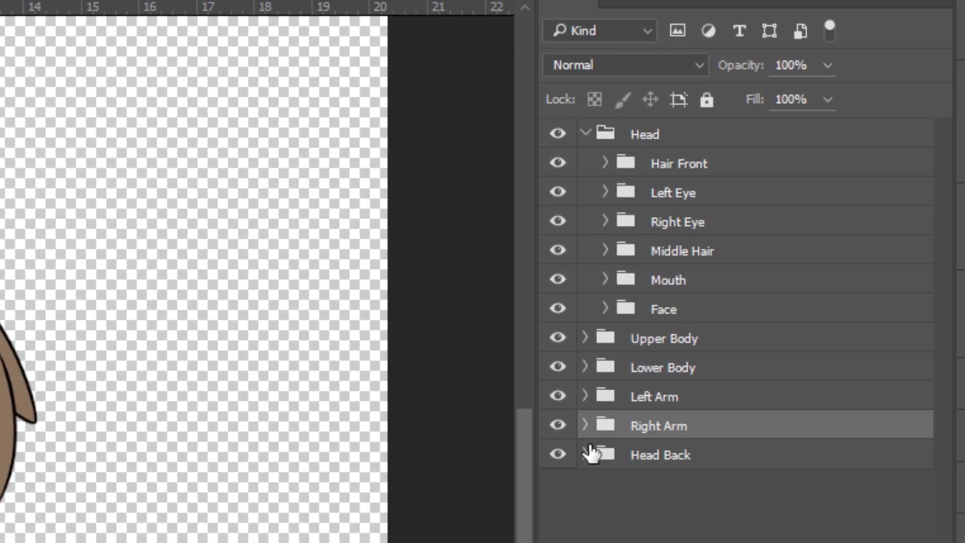
{"action": "left_click", "coordinate": [586, 133]}
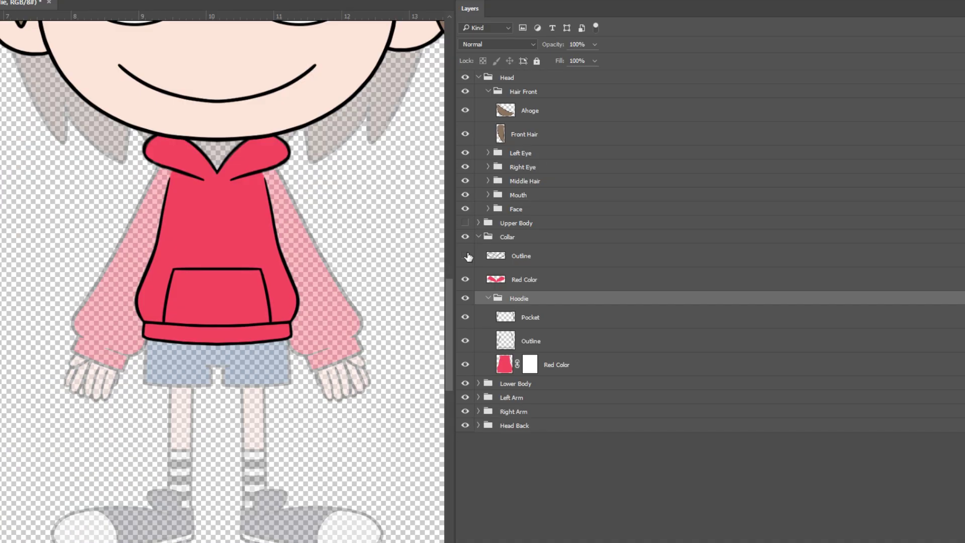
Toggle the collar's Outline and Red Color layers, and hide both to examine the hoodie layers beneath.
{"action": "left_click", "coordinate": [465, 279]}
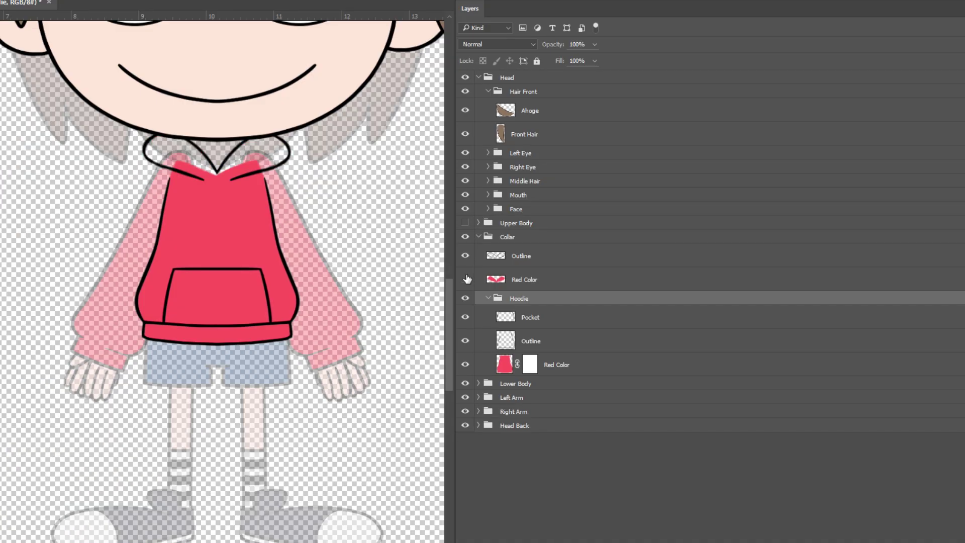
{"action": "left_click", "coordinate": [465, 279]}
{"action": "left_click_drag", "start_coordinate": [465, 256], "coordinate": [466, 279]}
{"action": "left_click_drag", "start_coordinate": [269, 210], "coordinate": [376, 197]}
{"action": "left_click_drag", "start_coordinate": [271, 223], "coordinate": [121, 217]}
{"action": "left_click_drag", "start_coordinate": [201, 248], "coordinate": [196, 358]}
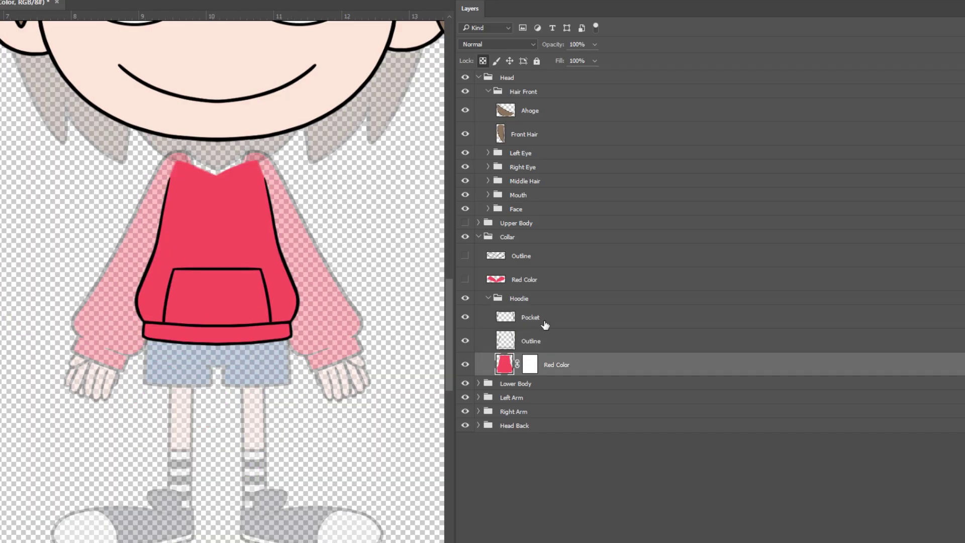
Merge the hoodie's Pocket, Outline and Red Color layers into one, and merge the collar's redisplayed Outline and Red Color layers.
{"action": "left_click", "coordinate": [533, 317], "text": "shift"}
{"action": "key", "text": "ctrl+e"}
{"action": "left_click", "coordinate": [502, 256]}
{"action": "left_click_drag", "start_coordinate": [465, 256], "coordinate": [465, 279]}
{"action": "left_click", "coordinate": [537, 279], "text": "shift"}
{"action": "key", "text": "ctrl+e"}
{"action": "left_click", "coordinate": [487, 274]}
{"action": "left_click", "coordinate": [488, 275]}
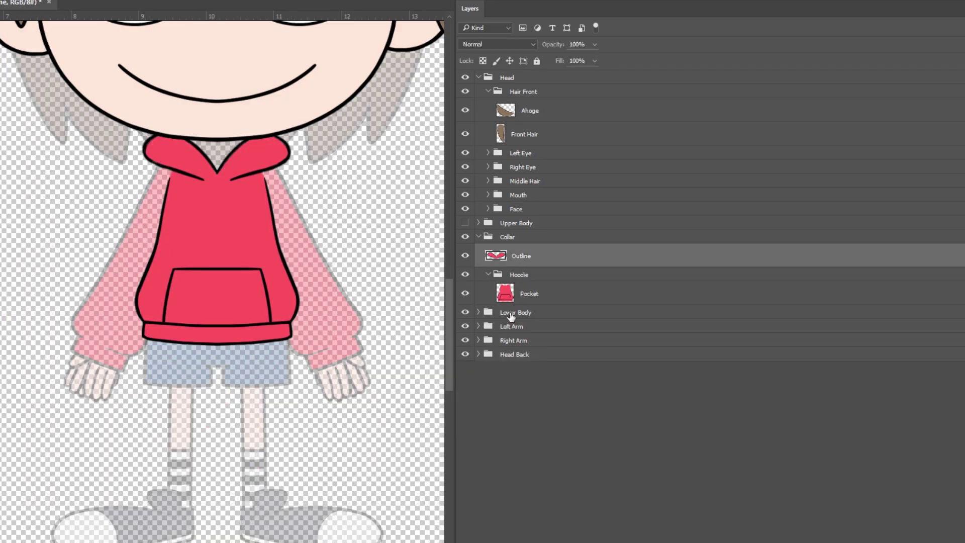
Set the opacity of the Lower Body, Left Arm, Right Arm and Head Back groups to 100%.
{"action": "left_click", "coordinate": [513, 314]}
{"action": "left_click_drag", "start_coordinate": [553, 46], "coordinate": [830, 205]}
{"action": "left_click", "coordinate": [543, 331]}
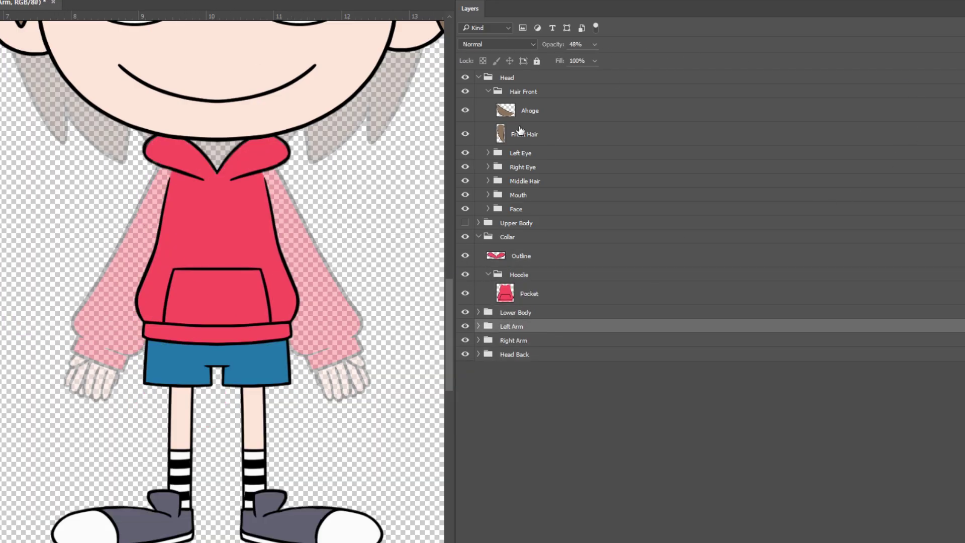
{"action": "left_click_drag", "start_coordinate": [712, 52], "coordinate": [713, 54]}
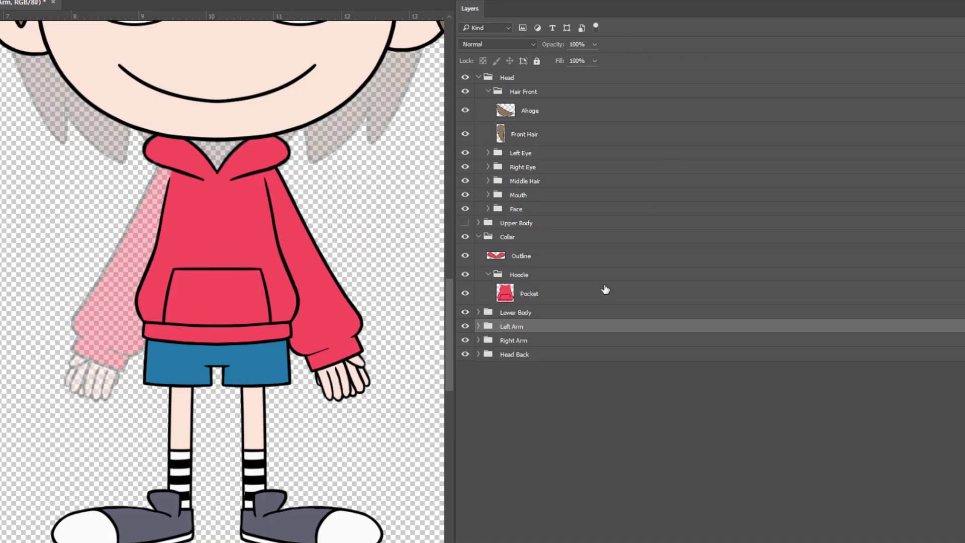
{"action": "left_click", "coordinate": [549, 340]}
{"action": "left_click_drag", "start_coordinate": [567, 47], "coordinate": [702, 65]}
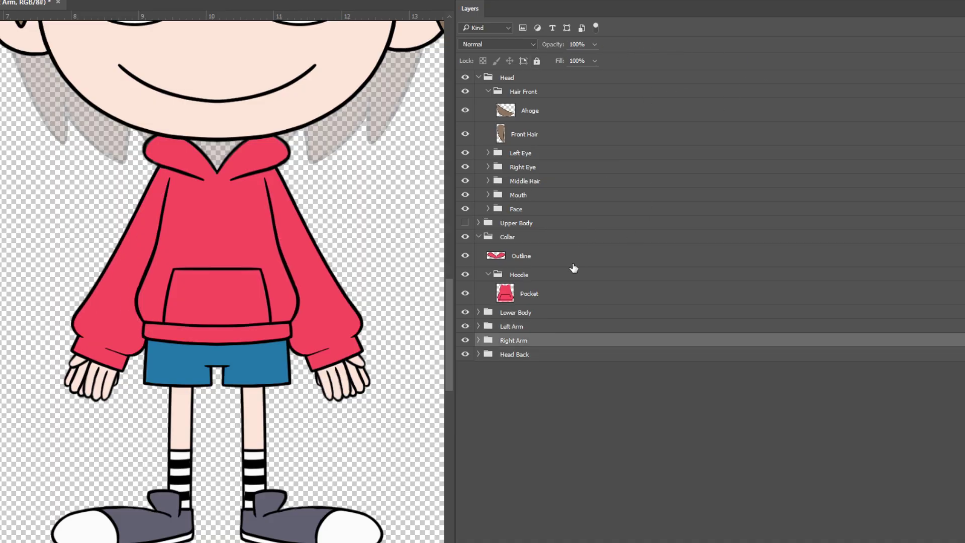
{"action": "left_click", "coordinate": [515, 356]}
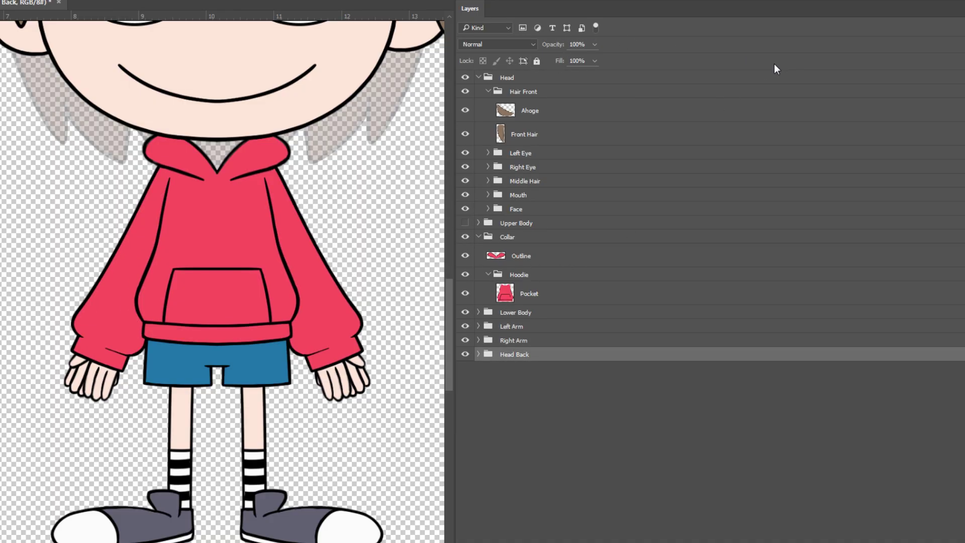
Try the Overlay and Multiply blending modes on the hoodie's Pocket layer, and return it to Normal.
{"action": "left_click", "coordinate": [543, 298]}
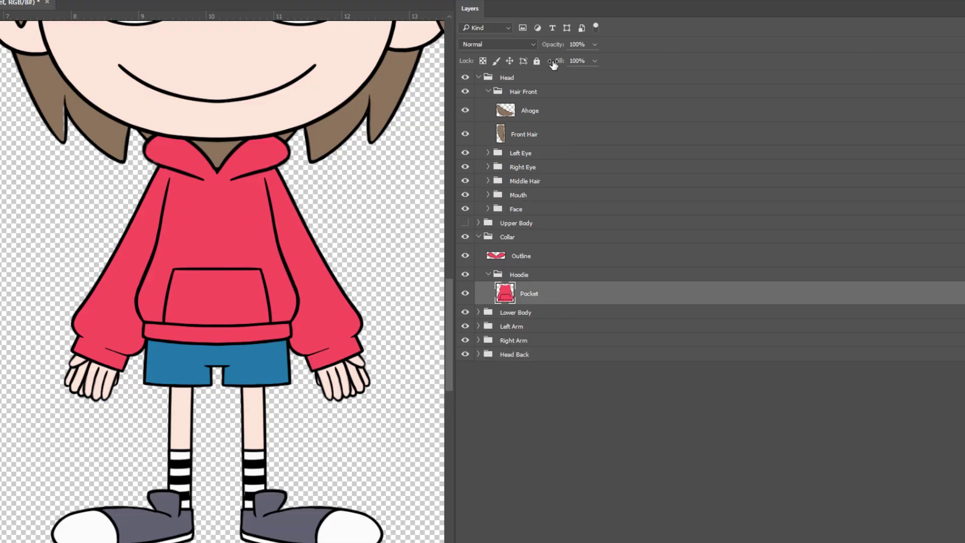
{"action": "left_click", "coordinate": [533, 44]}
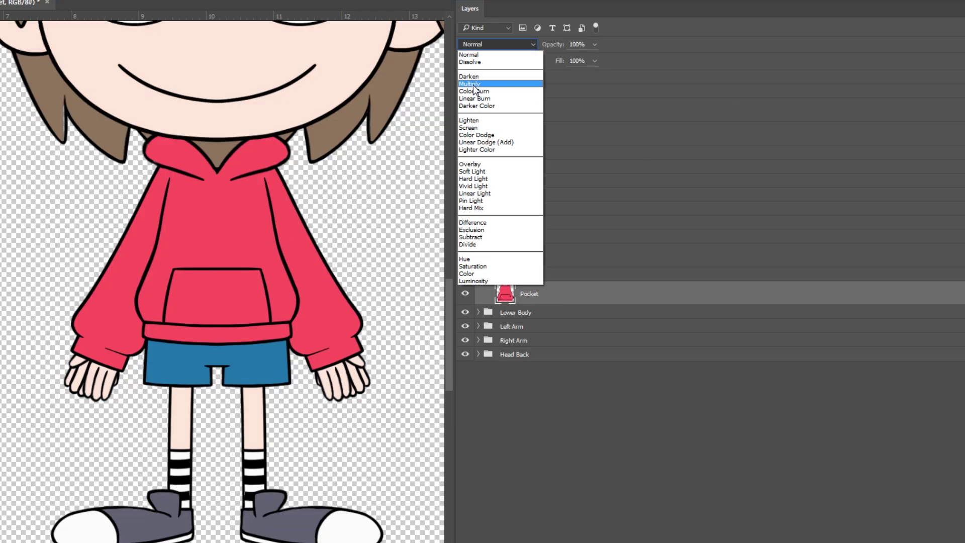
{"action": "left_click", "coordinate": [472, 163]}
{"action": "left_click", "coordinate": [495, 46]}
{"action": "left_click", "coordinate": [487, 82]}
{"action": "left_click", "coordinate": [496, 46]}
{"action": "left_click", "coordinate": [496, 54]}
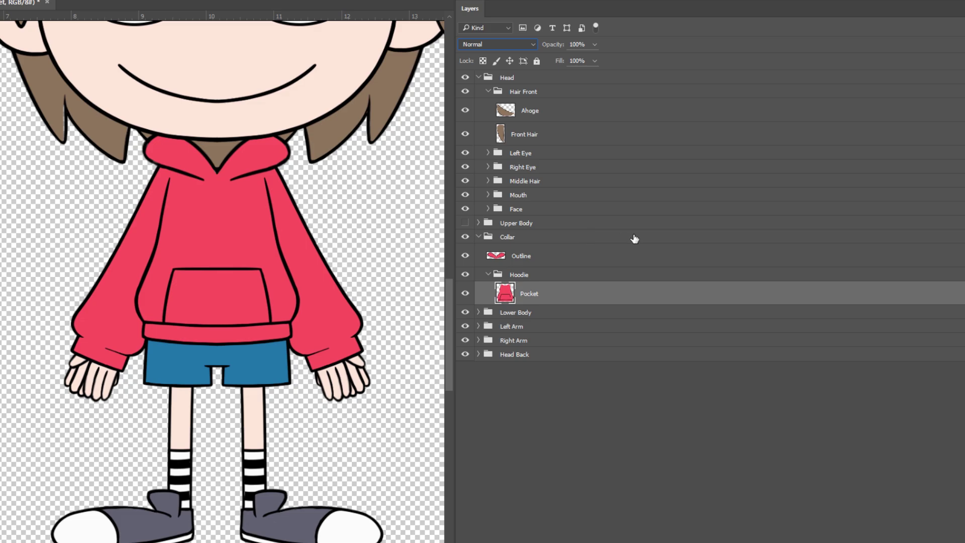
Redisplay the Upper Body group and try several blending modes on it, including Multiply and Screen.
{"action": "left_click", "coordinate": [465, 222]}
{"action": "left_click", "coordinate": [515, 224]}
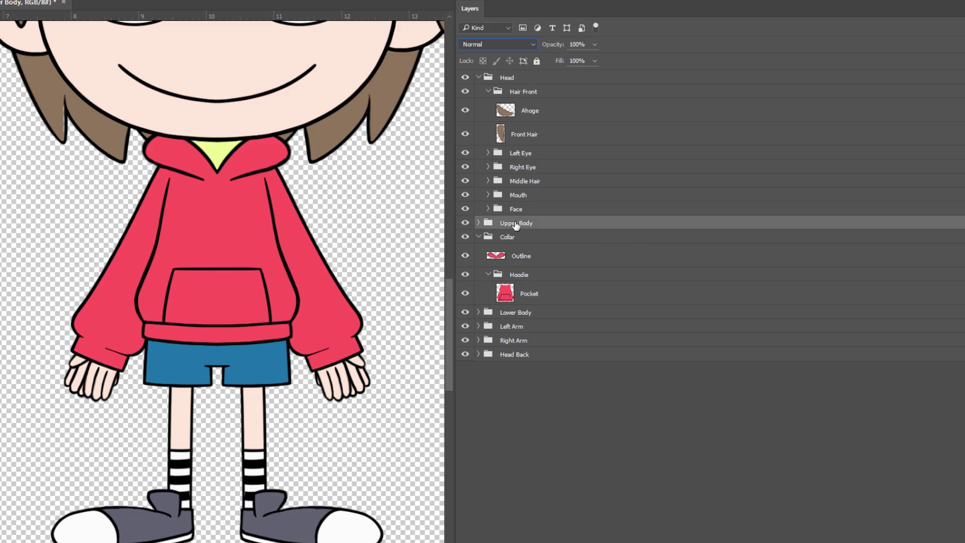
{"action": "left_click", "coordinate": [497, 44]}
{"action": "left_click", "coordinate": [485, 183]}
{"action": "left_click", "coordinate": [497, 44]}
{"action": "left_click", "coordinate": [490, 96]}
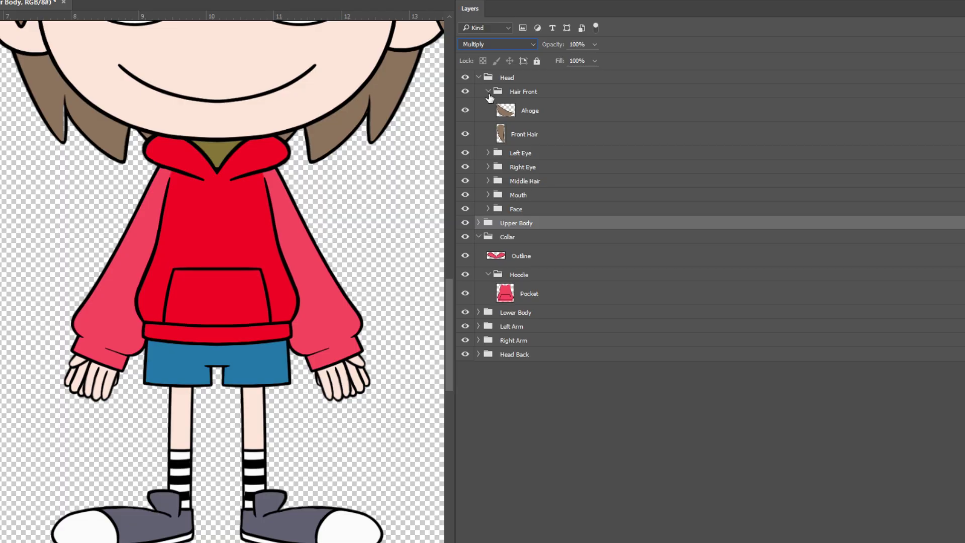
{"action": "left_click", "coordinate": [489, 45]}
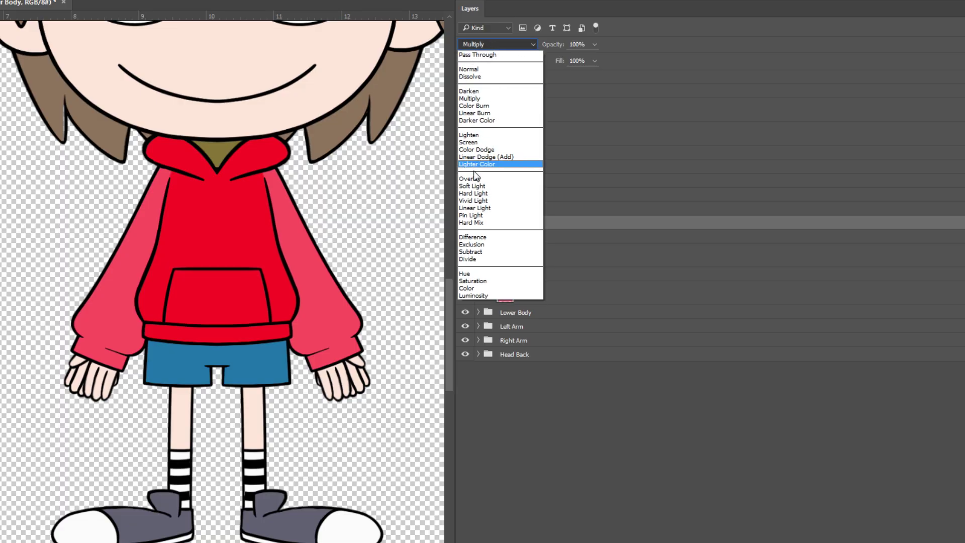
{"action": "left_click", "coordinate": [485, 142]}
Switch the Upper Body group's blending mode to Pass Through, and return it to Normal.
{"action": "left_click", "coordinate": [487, 46]}
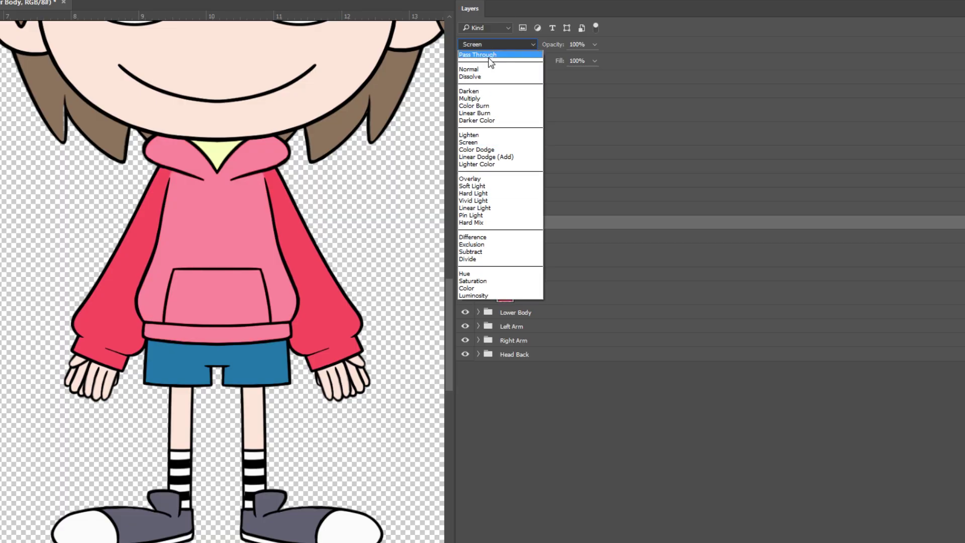
{"action": "left_click", "coordinate": [487, 55]}
{"action": "left_click", "coordinate": [485, 47]}
{"action": "left_click", "coordinate": [469, 69]}
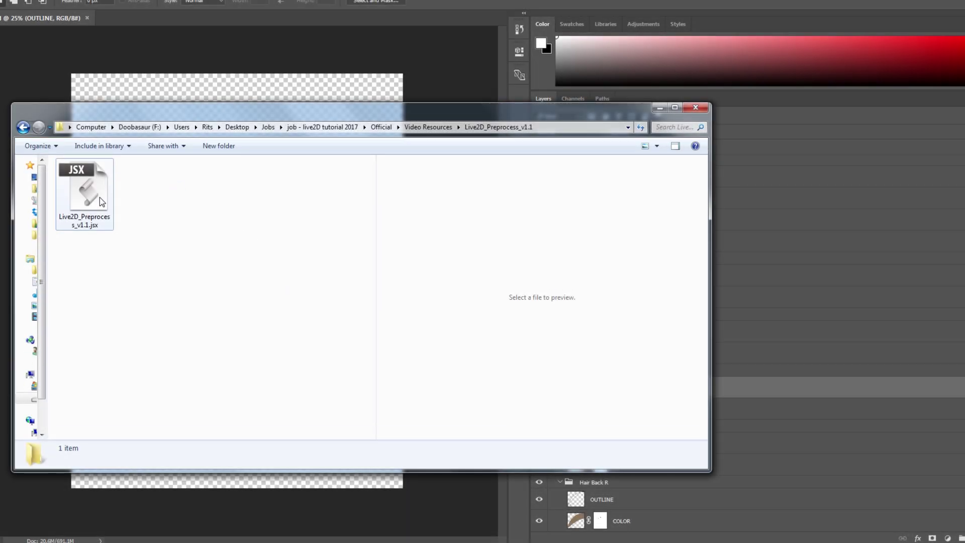
Examine the code of Live2D_Preprocess_v1.1.jsx in the folder's preview, and look through the character document's layers in Photoshop.
{"action": "left_click", "coordinate": [110, 216]}
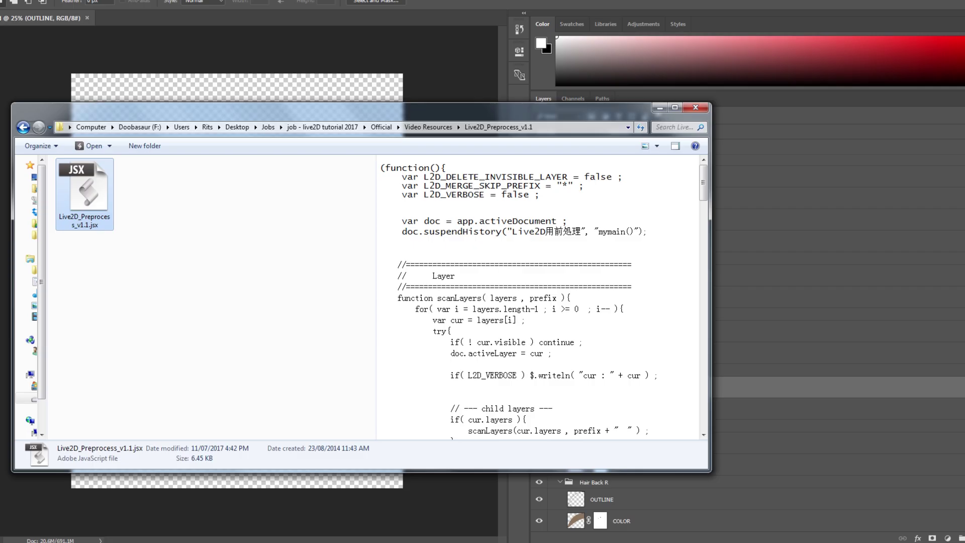
{"action": "left_click_drag", "start_coordinate": [703, 187], "coordinate": [703, 226]}
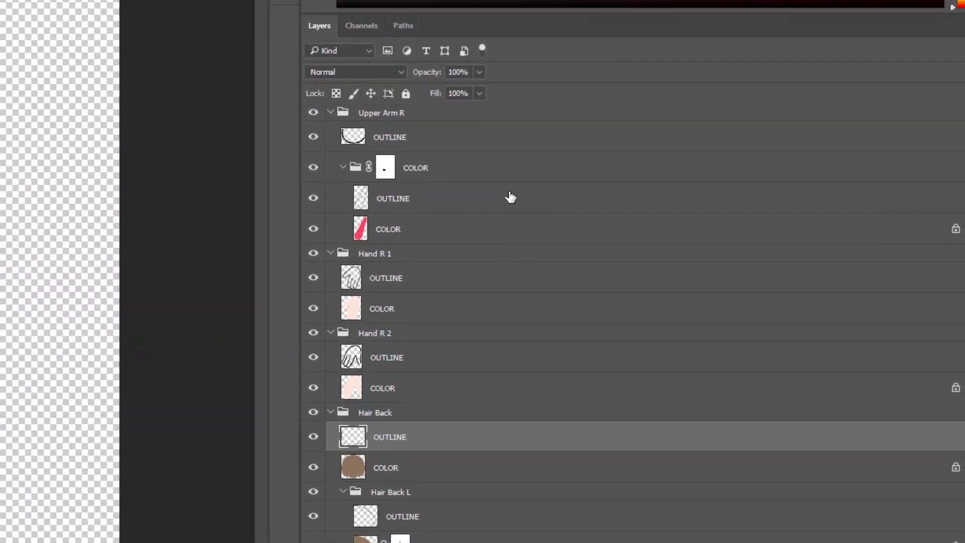
{"action": "left_click", "coordinate": [621, 212]}
{"action": "scroll", "coordinate": [620, 212], "scroll_direction": "up", "scroll_amount": 5}
{"action": "scroll", "coordinate": [381, 175], "scroll_direction": "up", "scroll_amount": 5}
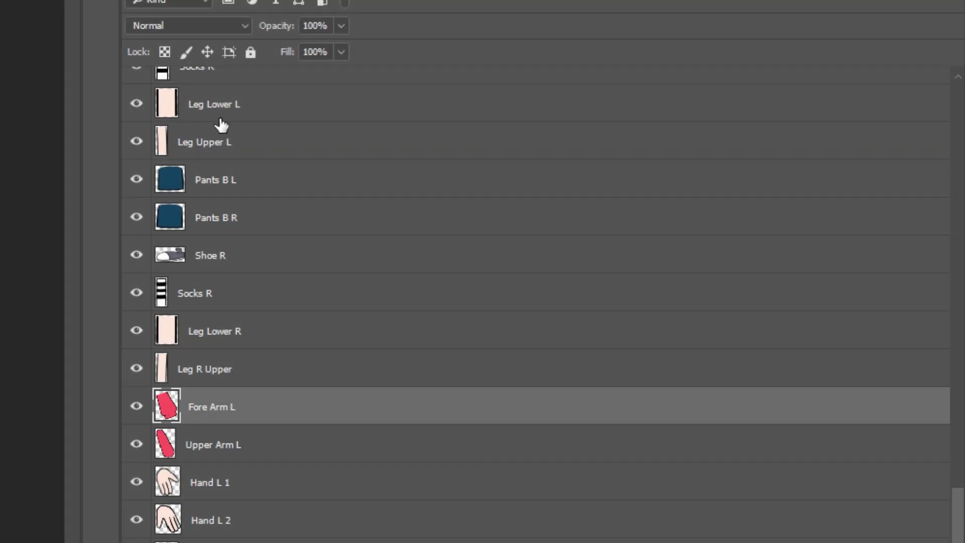
{"action": "scroll", "coordinate": [254, 172], "scroll_direction": "up", "scroll_amount": 10}
{"action": "left_click", "coordinate": [283, 160]}
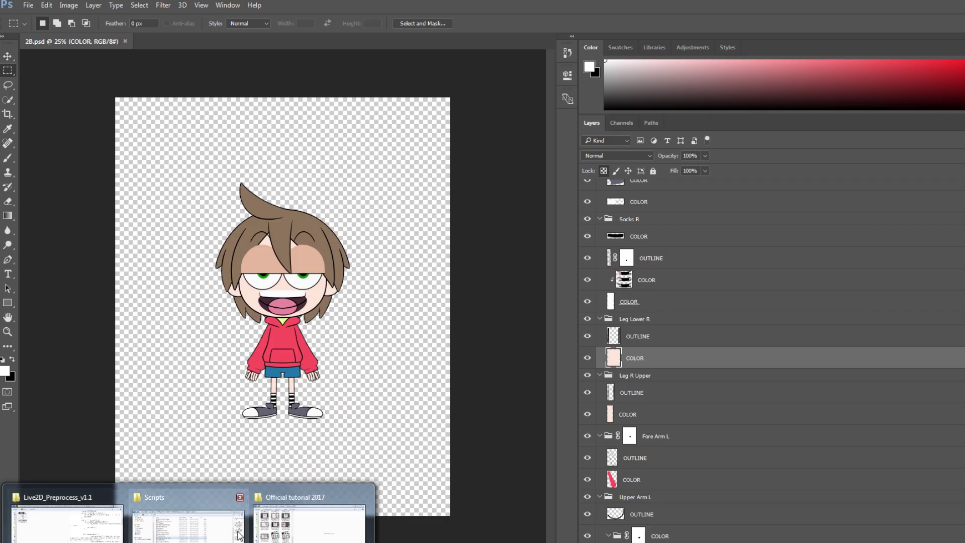
Switch to the Live2D_Preprocess_v1.1 folder and drop Live2D_Preprocess_v1.1.jsx into Photoshop to run it on 2B.psd.
{"action": "left_click", "coordinate": [87, 525]}
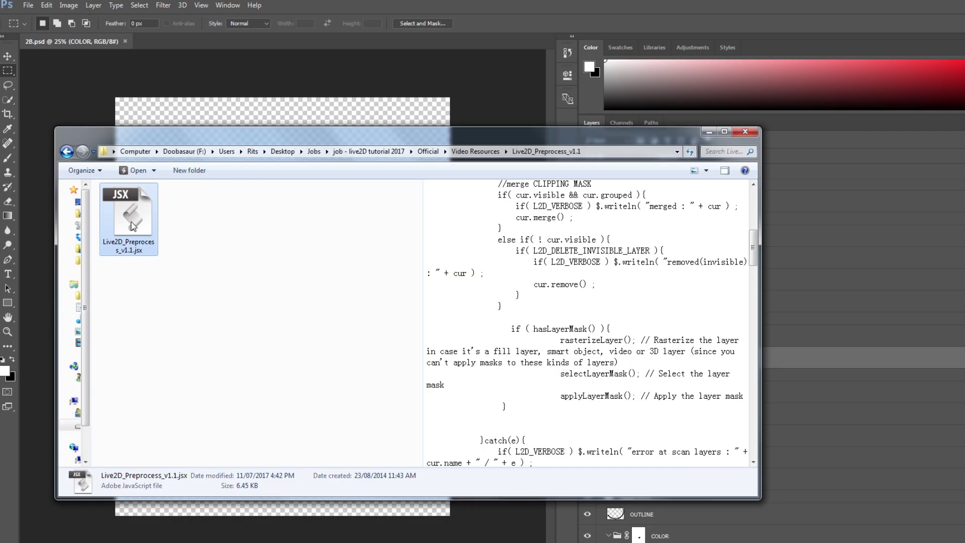
{"action": "left_click_drag", "start_coordinate": [132, 226], "coordinate": [149, 40]}
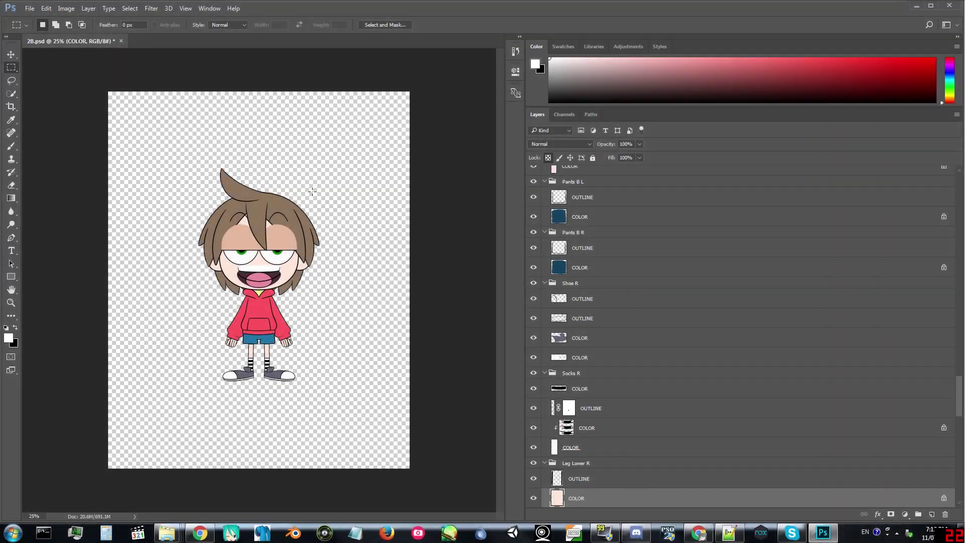
Browse for the script file Live2D_Preprocess_v1.1.jsx from within Photoshop and load it to run on 2B.psd.
{"action": "left_click", "coordinate": [31, 10]}
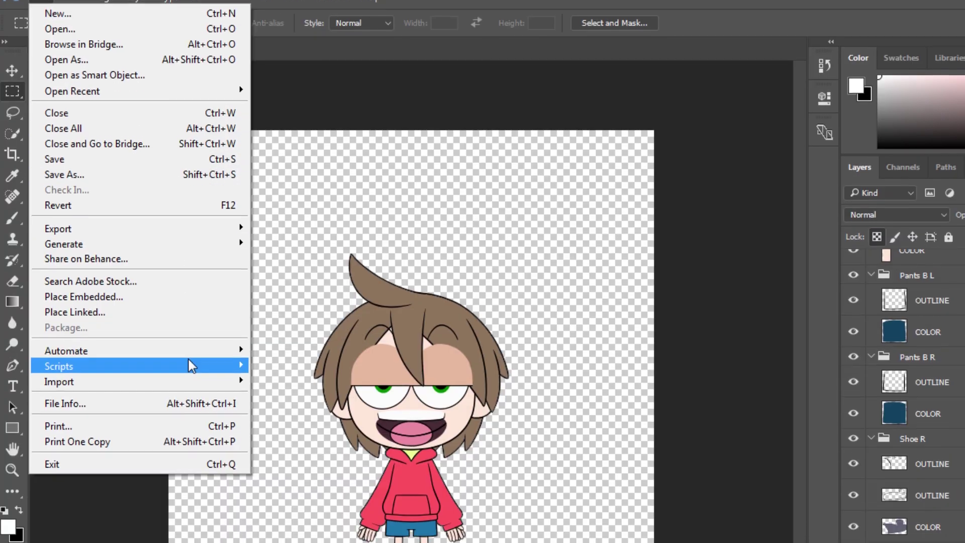
{"action": "mouse_move", "coordinate": [191, 382]}
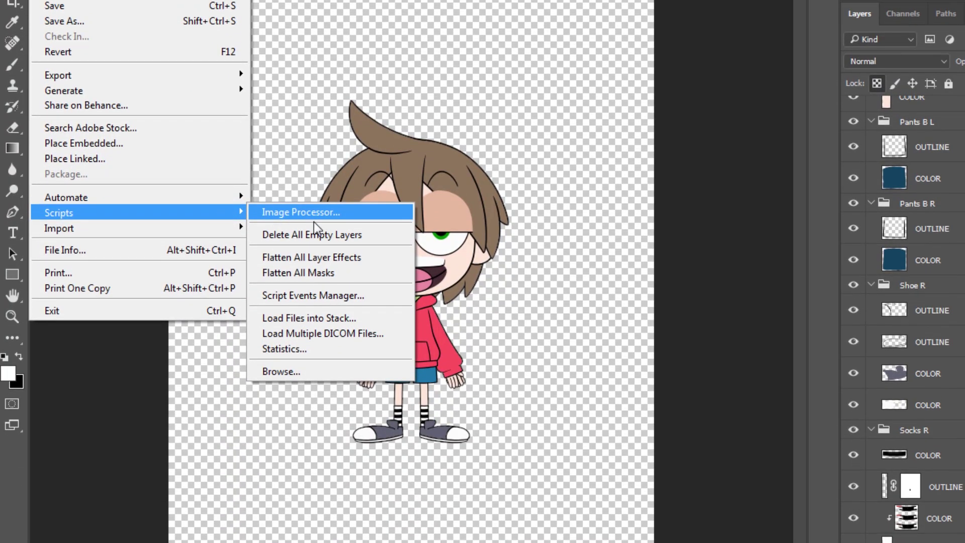
{"action": "left_click", "coordinate": [299, 373]}
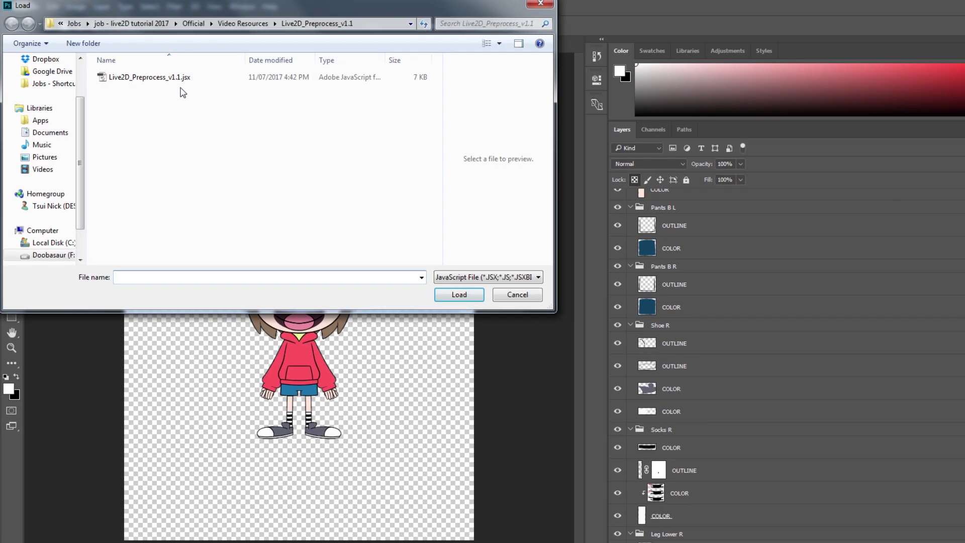
{"action": "left_click", "coordinate": [173, 77]}
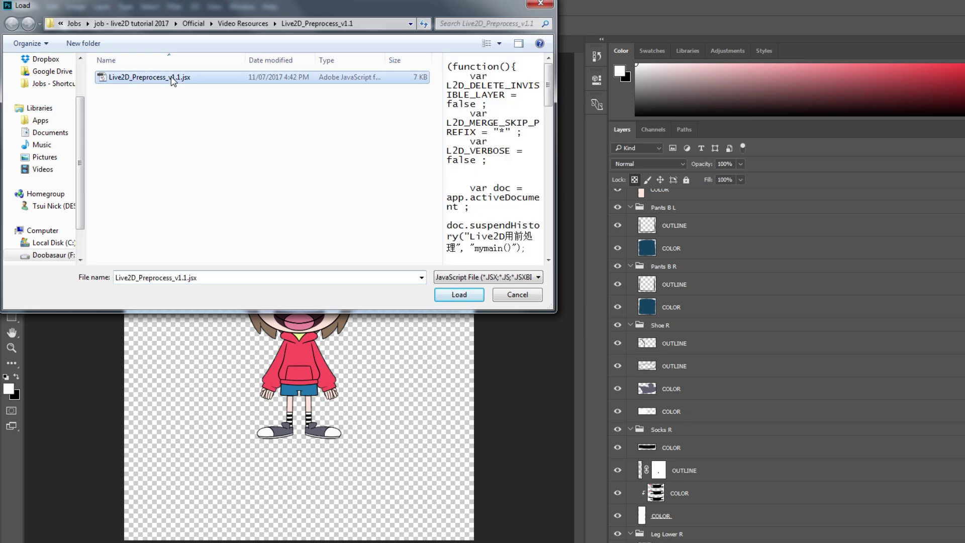
{"action": "left_click", "coordinate": [452, 296]}
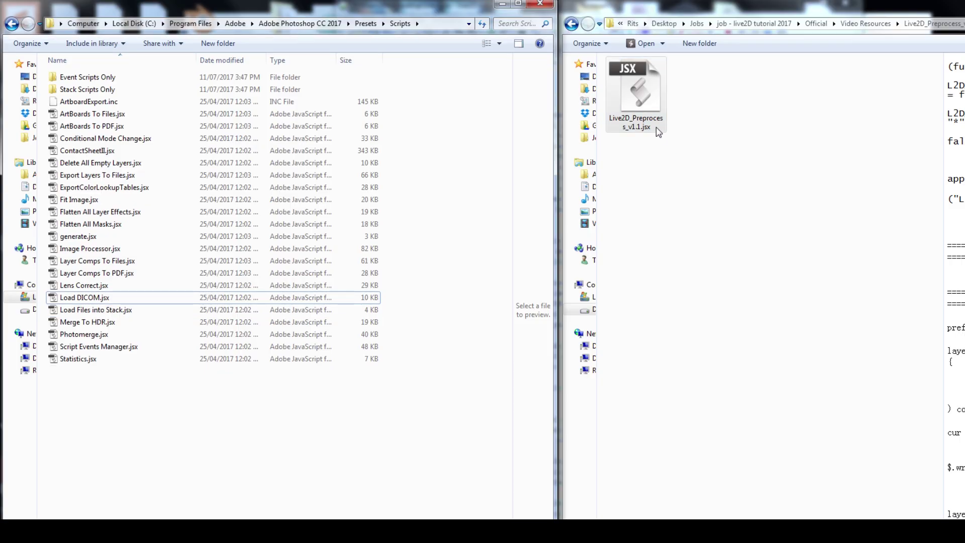
Switch to File Explorer and copy Live2D_Preprocess_v1.1.jsx into the Adobe Photoshop CC 2017 Presets\Scripts folder.
{"action": "left_click", "coordinate": [638, 96]}
{"action": "left_click_drag", "start_coordinate": [678, 186], "coordinate": [240, 470]}
{"action": "left_click", "coordinate": [545, 353]}
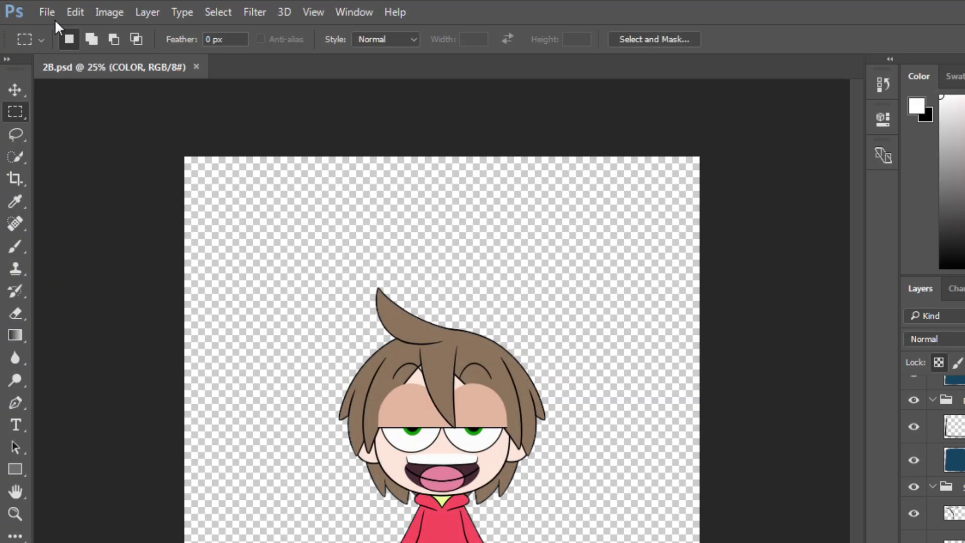
Switch to Photoshop and run the installed Live2D_Preprocess_v1.1 script on 2B.psd to merge each part's layers.
{"action": "left_click", "coordinate": [52, 15]}
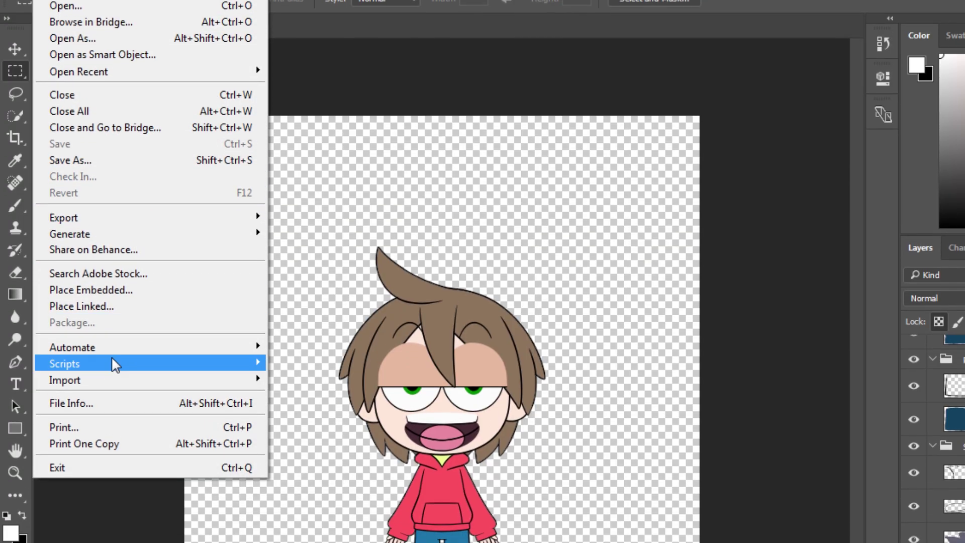
{"action": "mouse_move", "coordinate": [123, 405]}
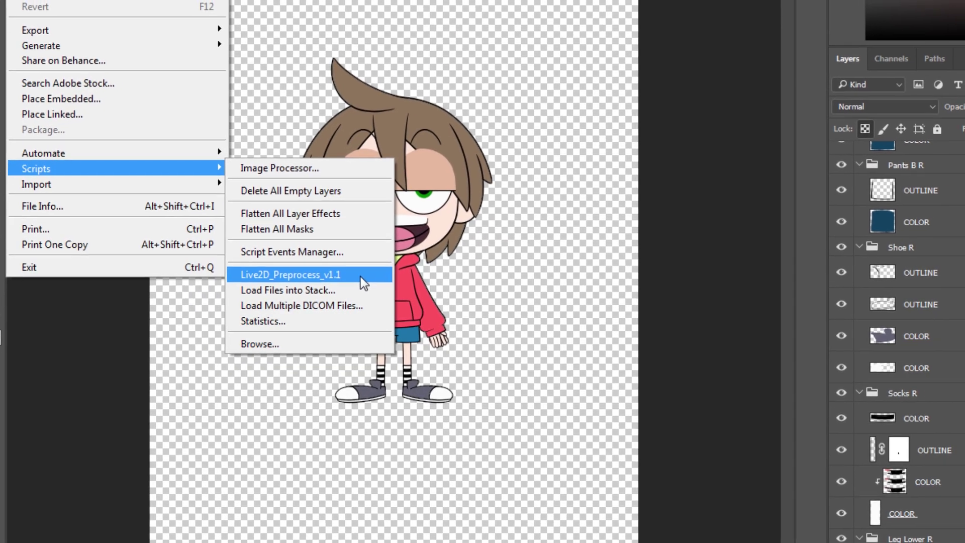
{"action": "left_click", "coordinate": [363, 275]}
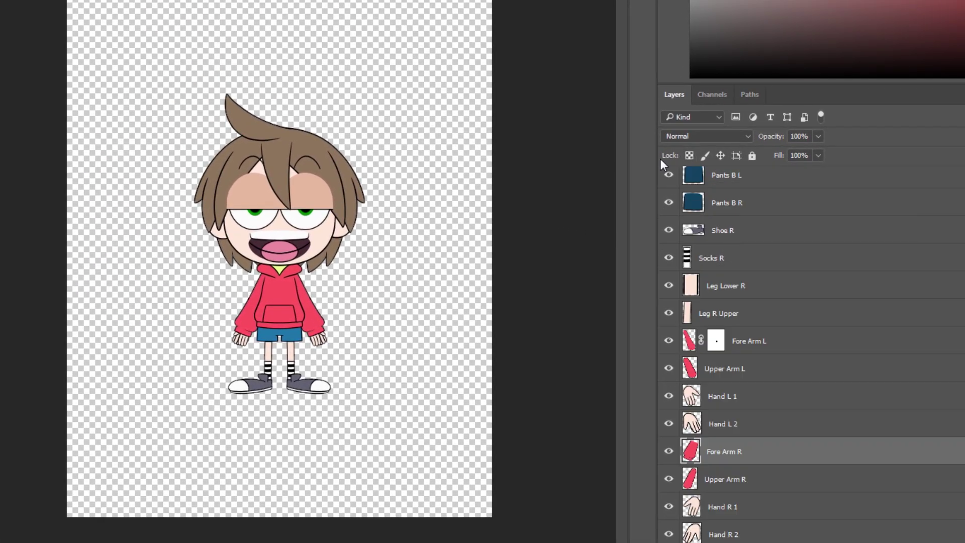